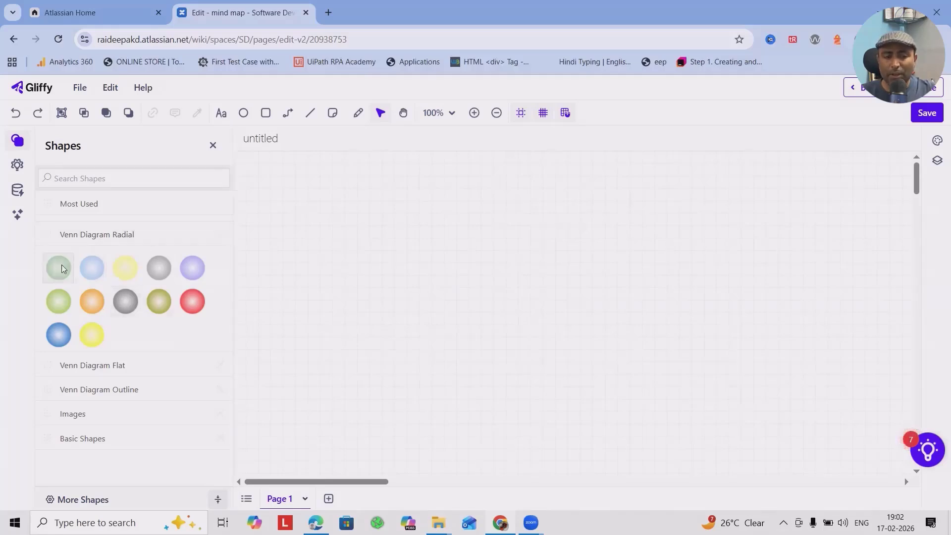
- Place a light green radial Venn circle on the empty canvas and shrink it
drag(59, 268, 340, 209)
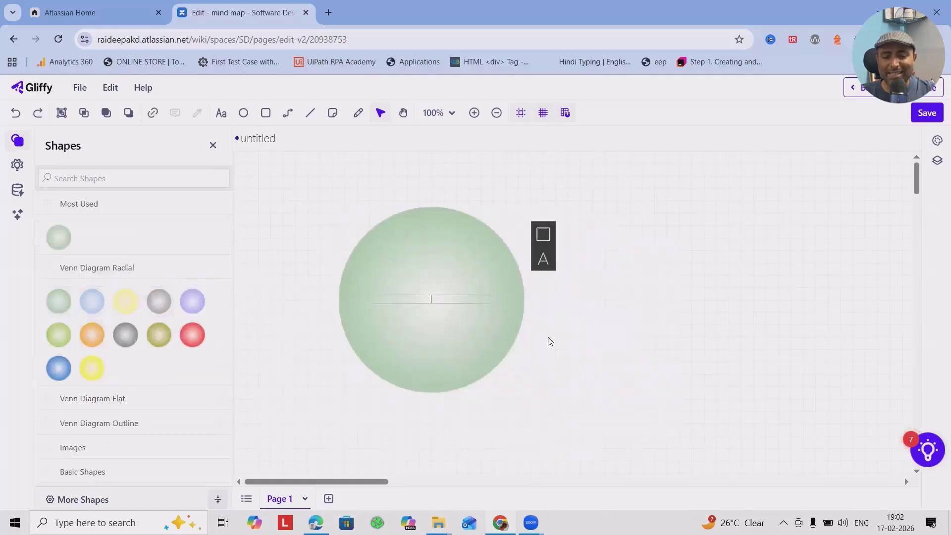
click(434, 278)
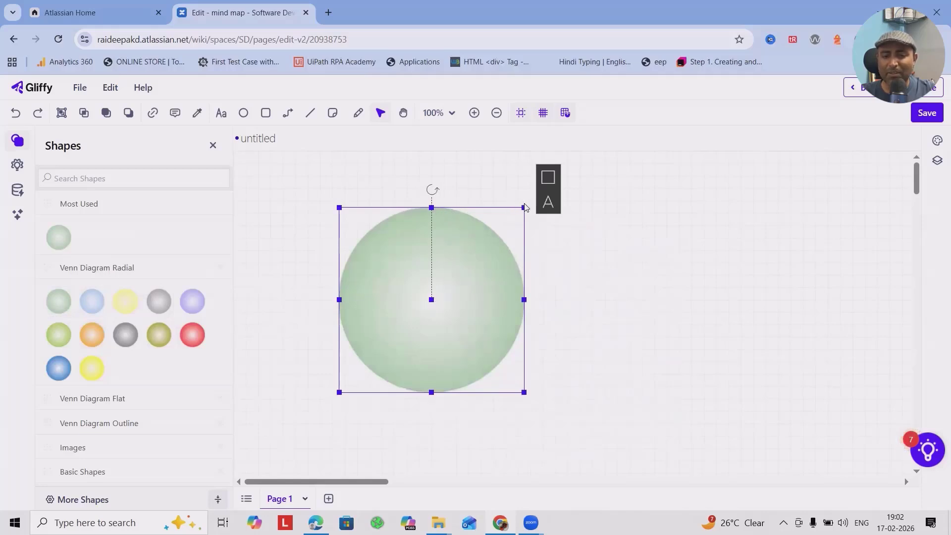
drag(523, 207, 477, 251)
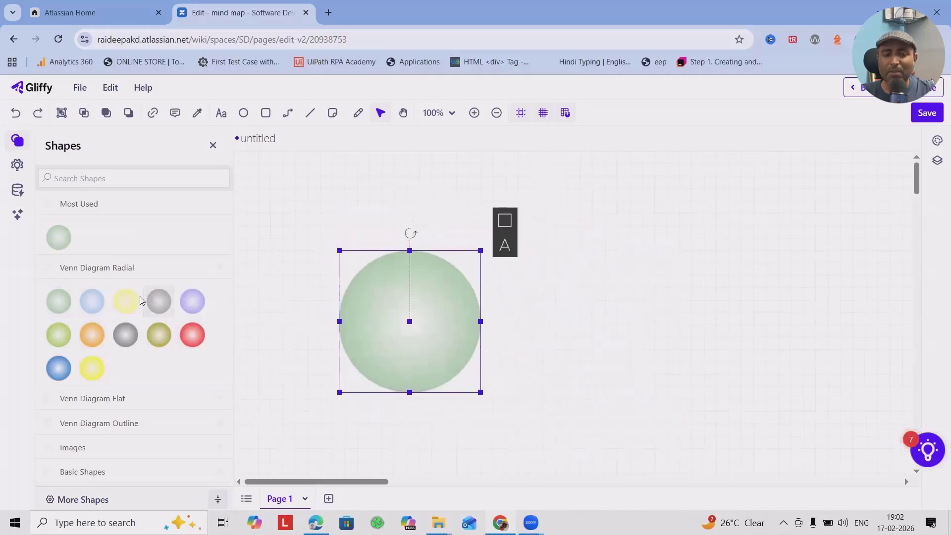
- Add a second light green radial circle and a bright yellow one, positioning the yellow circle to overlap both green circles
drag(64, 300, 430, 229)
drag(90, 363, 353, 361)
scroll(685, 322, down, 3)
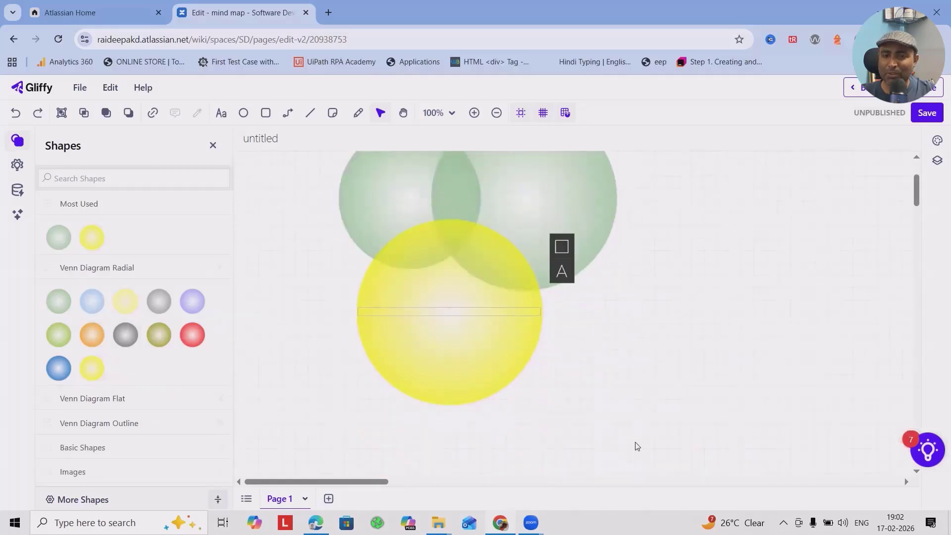
scroll(579, 393, up, 2)
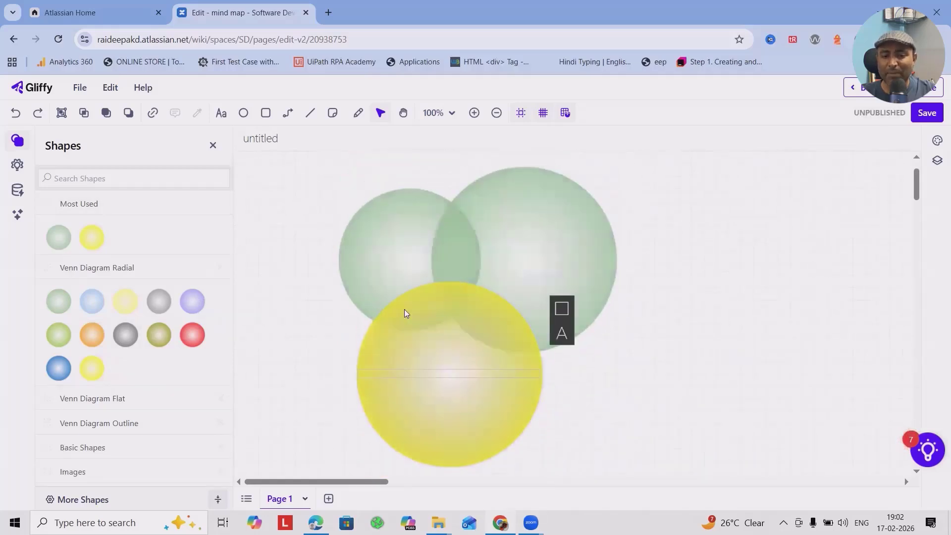
click(426, 324)
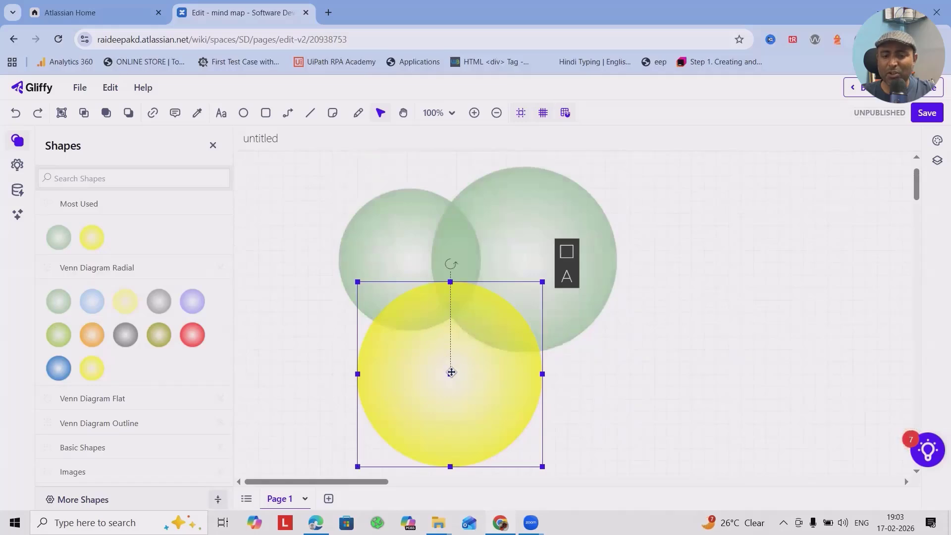
double_click(451, 374)
drag(450, 374, 459, 306)
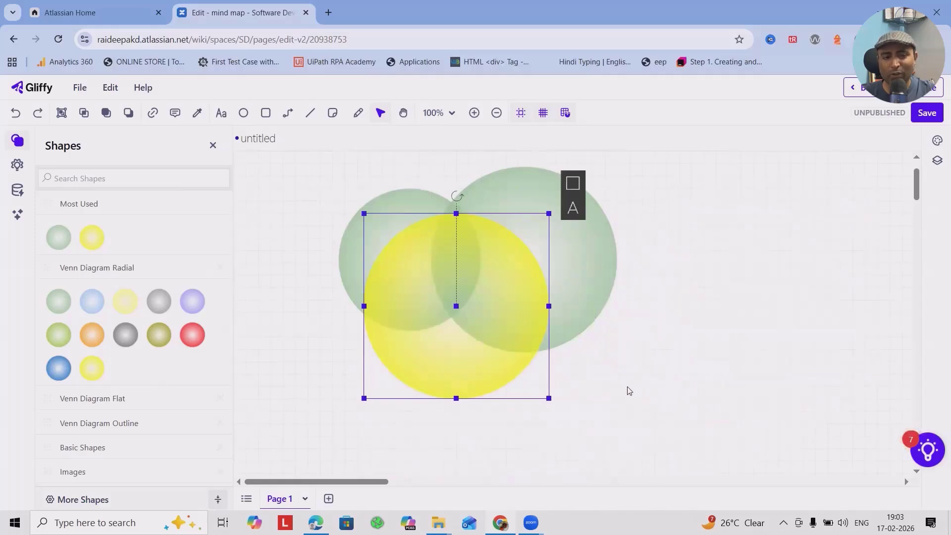
- Save the diagram with the name "Vein"
click(925, 113)
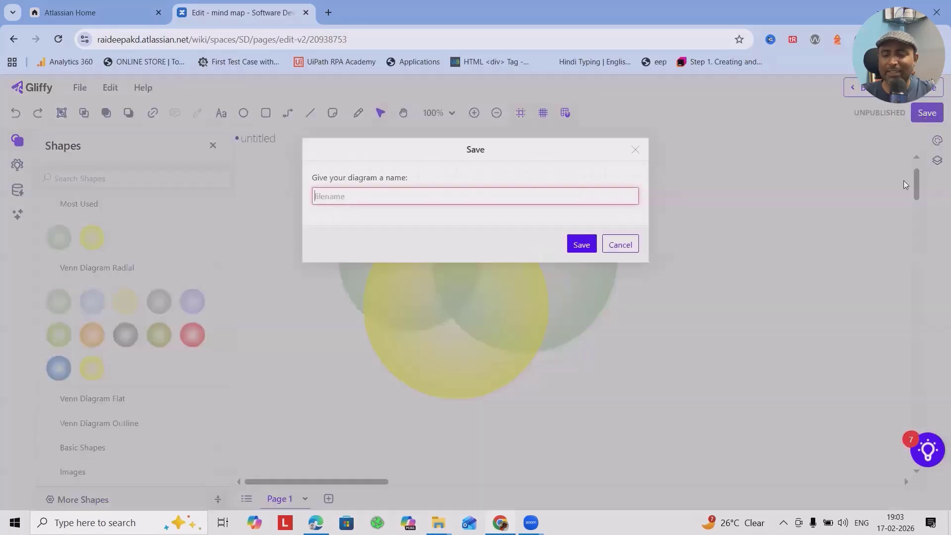
text(V)
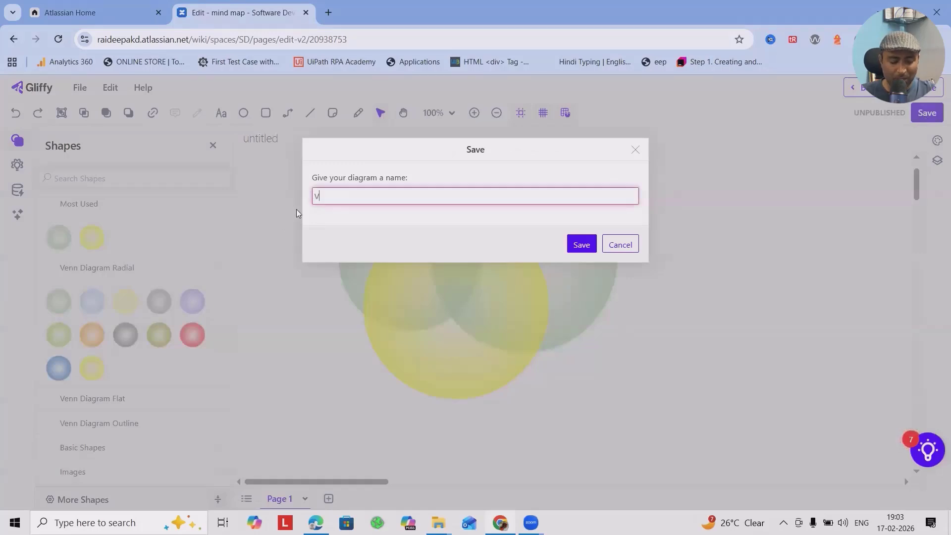
text(ein)
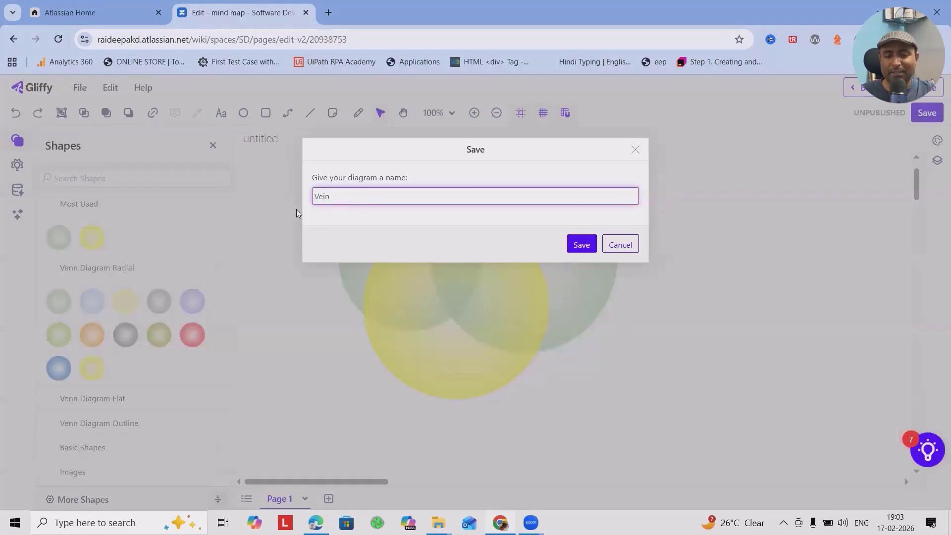
click(576, 245)
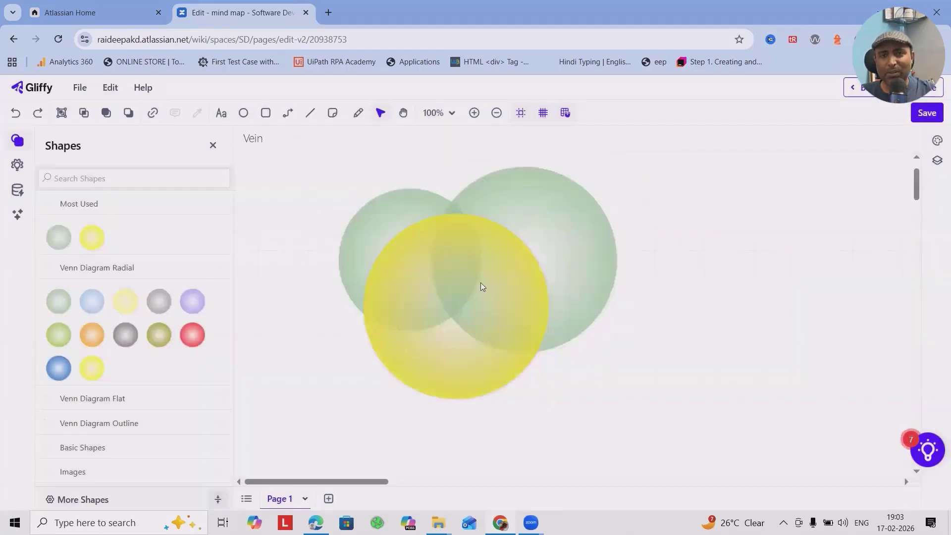
- Label the yellow circle "continent" and the large green circle "state"
double_click(436, 306)
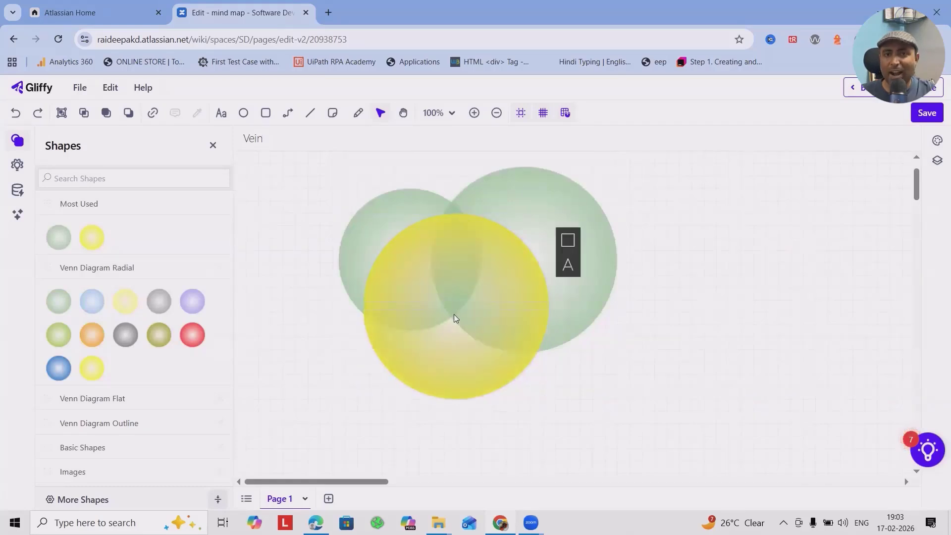
text(continent)
click(533, 264)
click(533, 264)
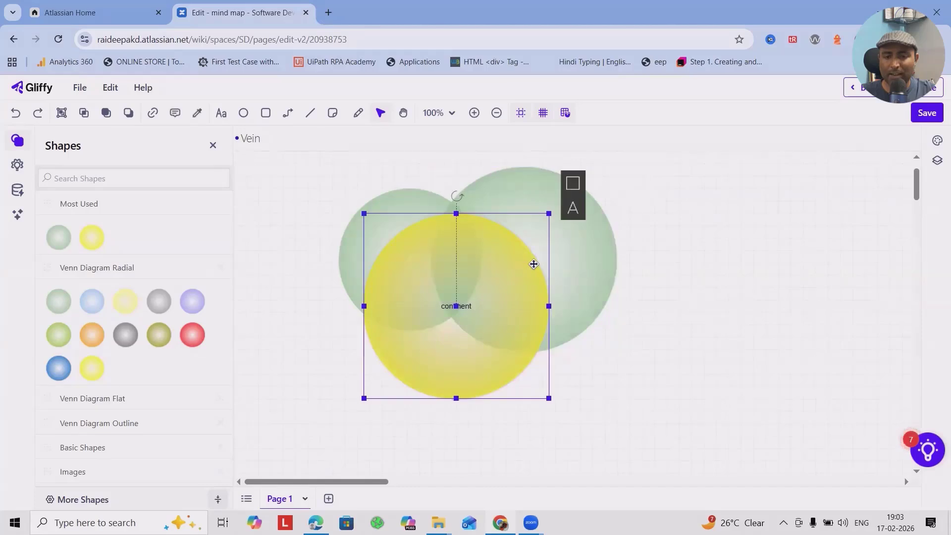
double_click(569, 251)
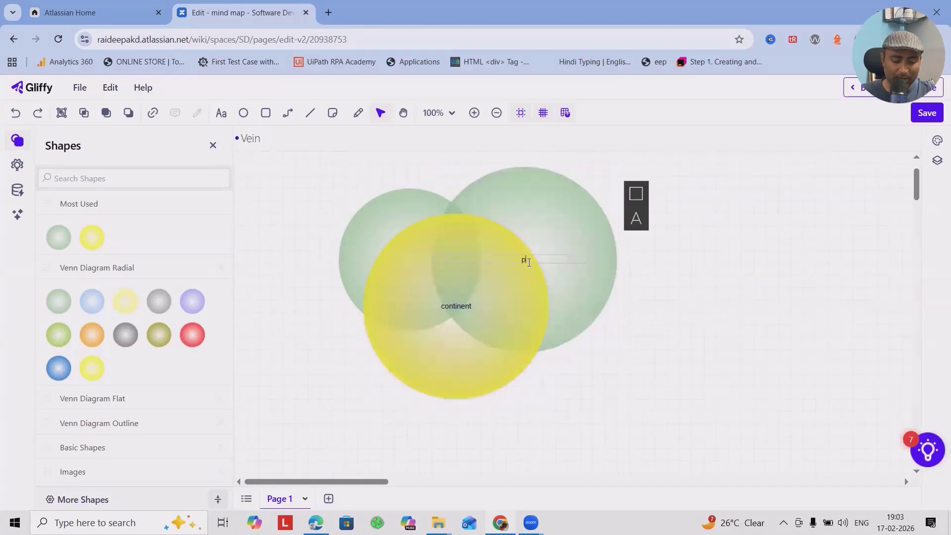
text(plastate)
click(414, 282)
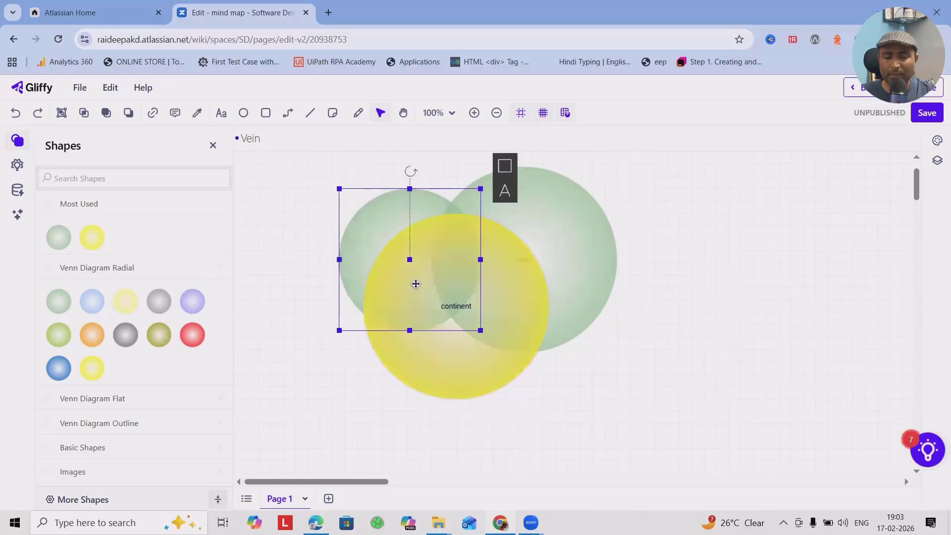
- Save the labelled Venn diagram and return to the Confluence page that contains it
click(925, 114)
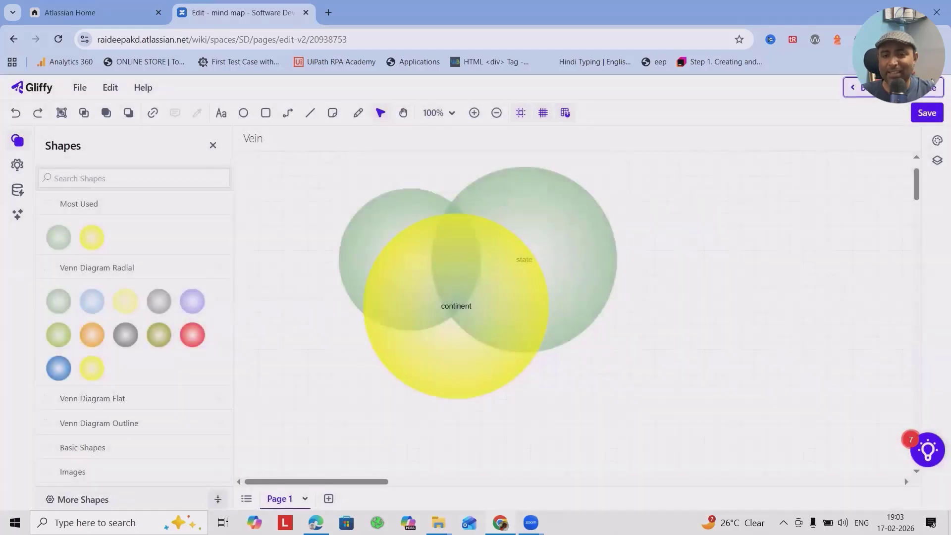
click(853, 87)
scroll(604, 325, down, 5)
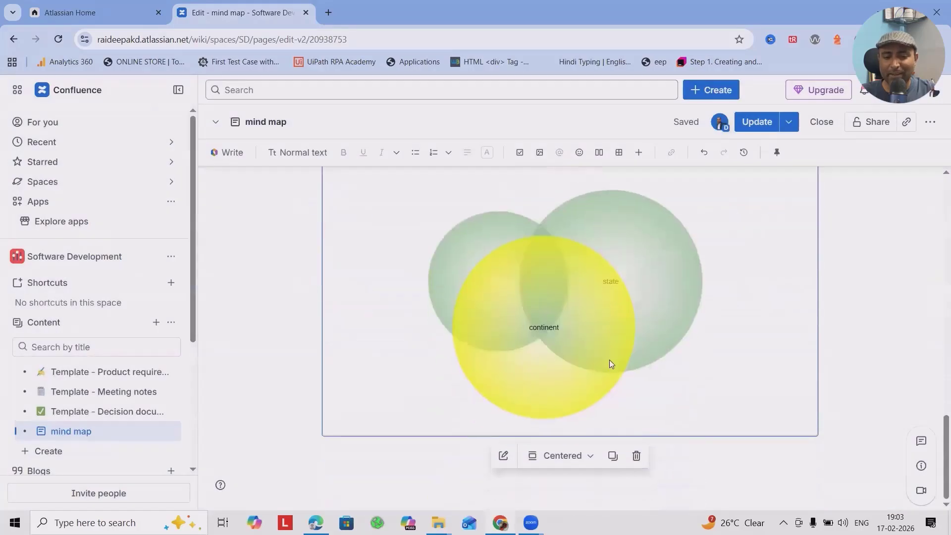
scroll(706, 308, up, 2)
scroll(705, 307, up, 1)
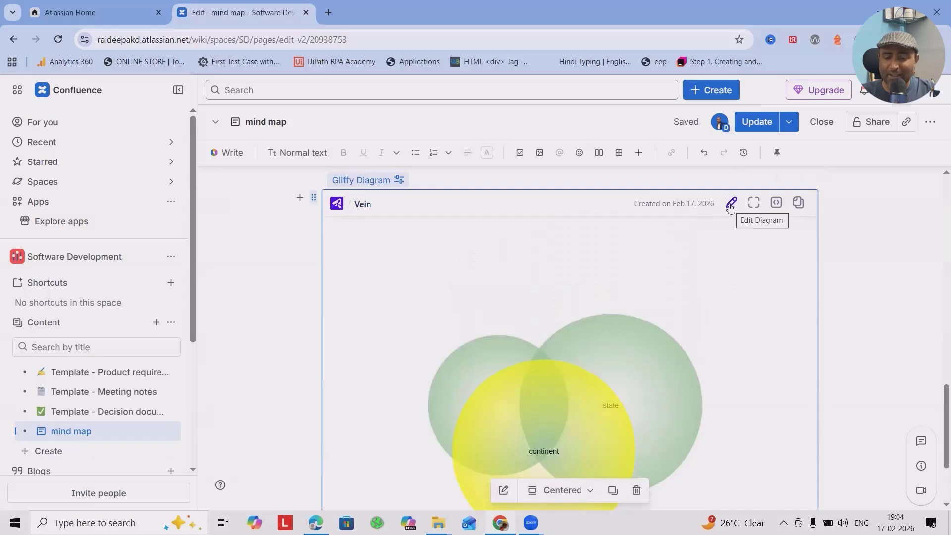
- View the embedded Vein diagram in full screen, and check its Copy To options without making a copy
click(754, 202)
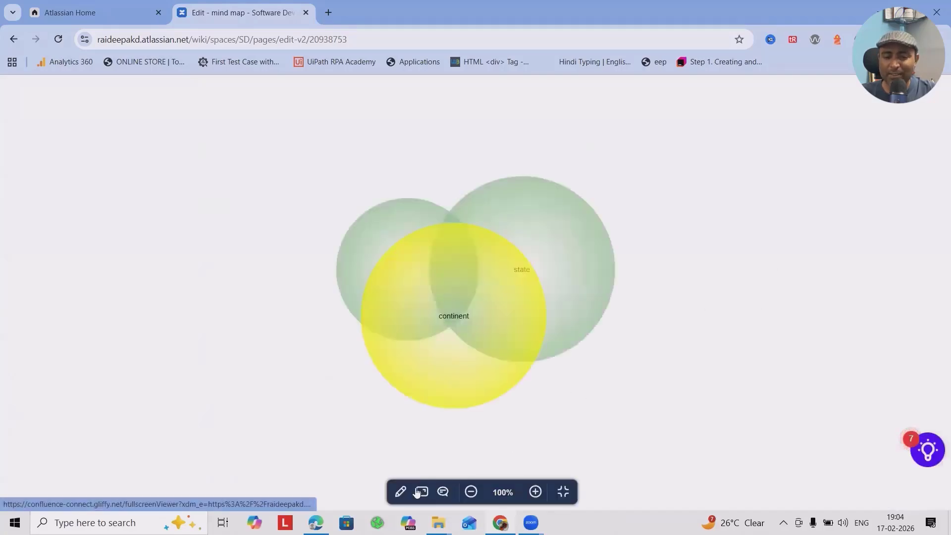
click(563, 491)
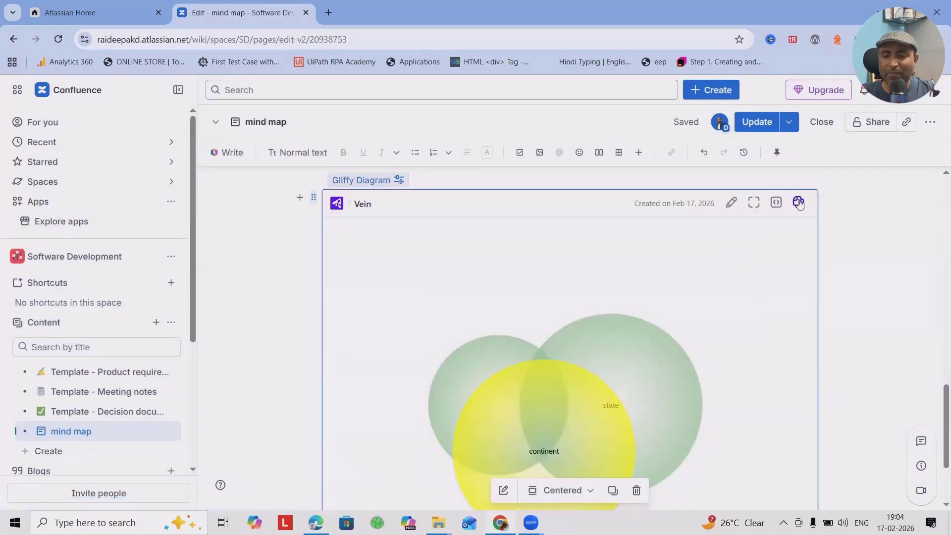
click(798, 203)
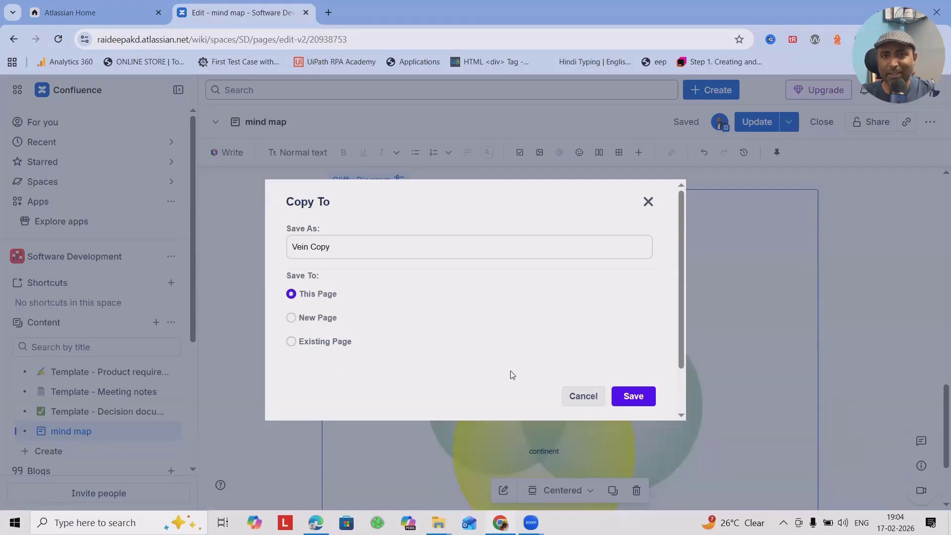
click(648, 201)
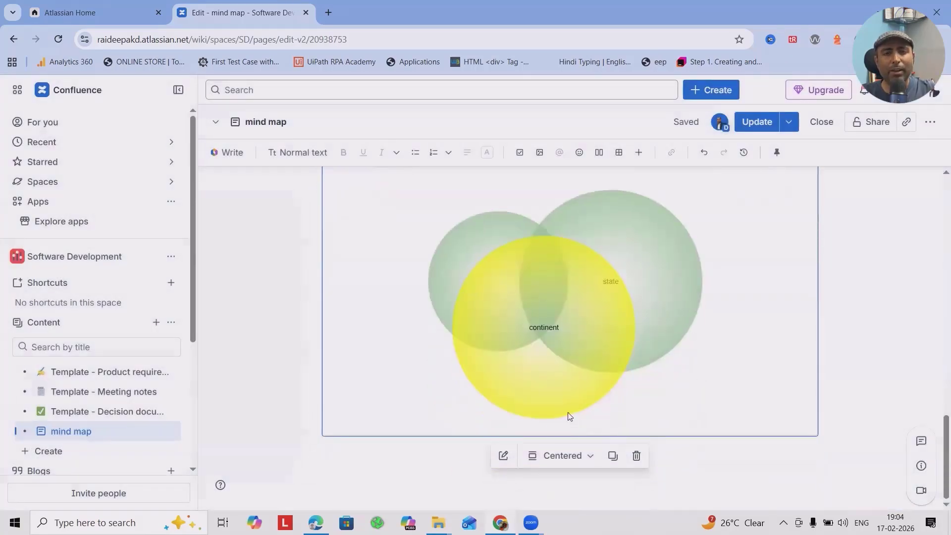
- Remove the Venn diagram below the flowchart, leaving an empty line in its place
click(365, 450)
text(g)
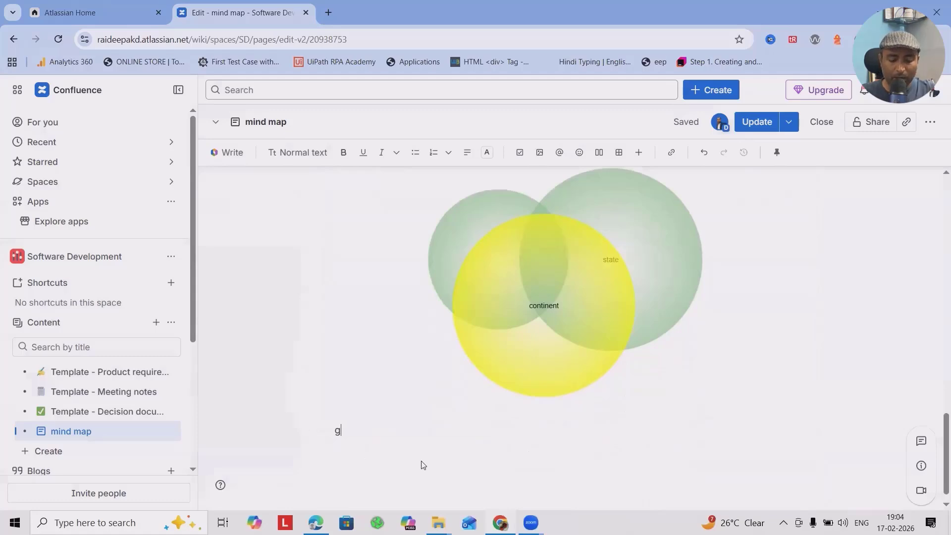
key(BackSpace)
key(BackSpace)
key(BackSpace)
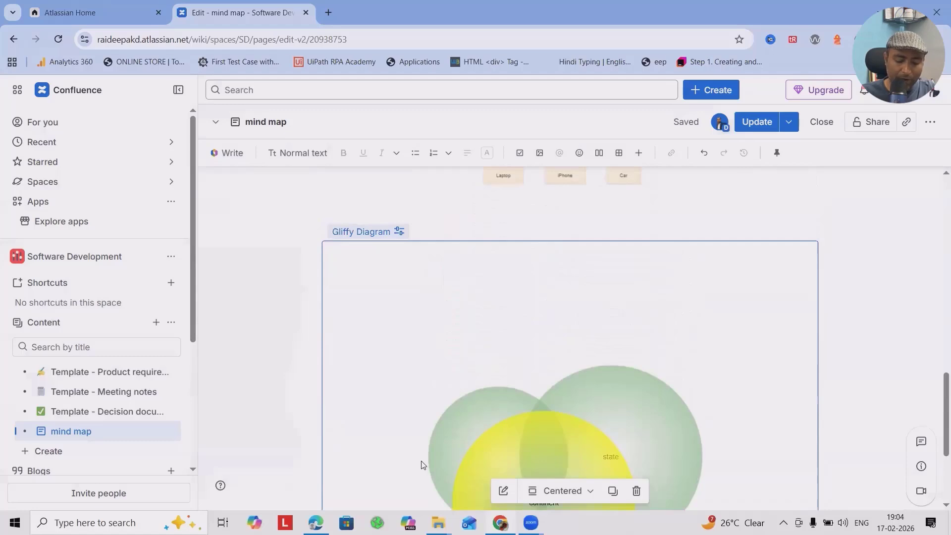
text(/)
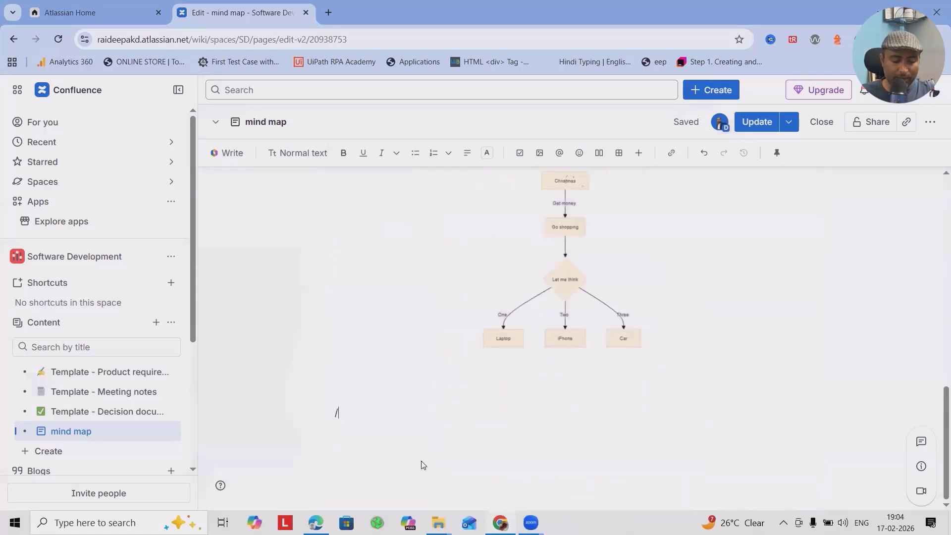
key(BackSpace)
key(BackSpace)
key(BackSpace)
- Insert a new Gliffy diagram below the flowchart and create it as a Wireframe
text(/gli)
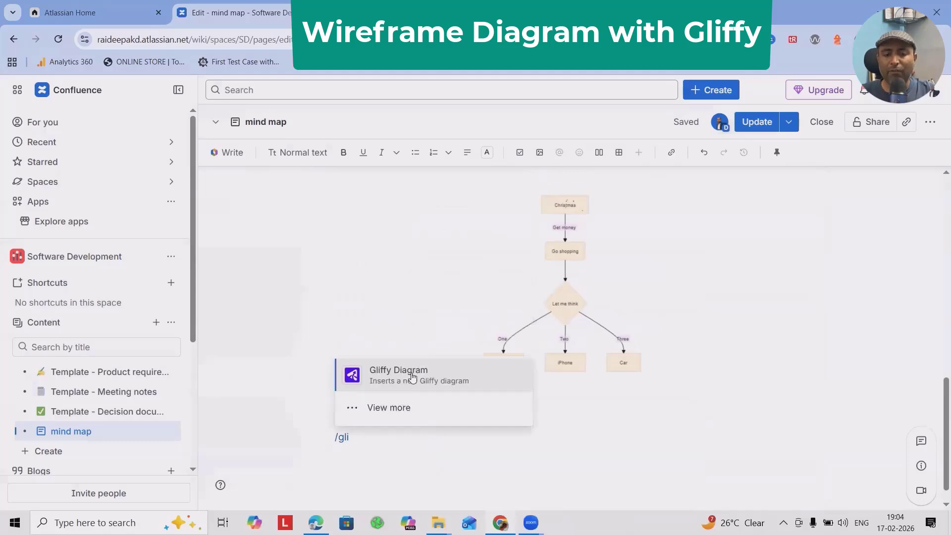
click(412, 377)
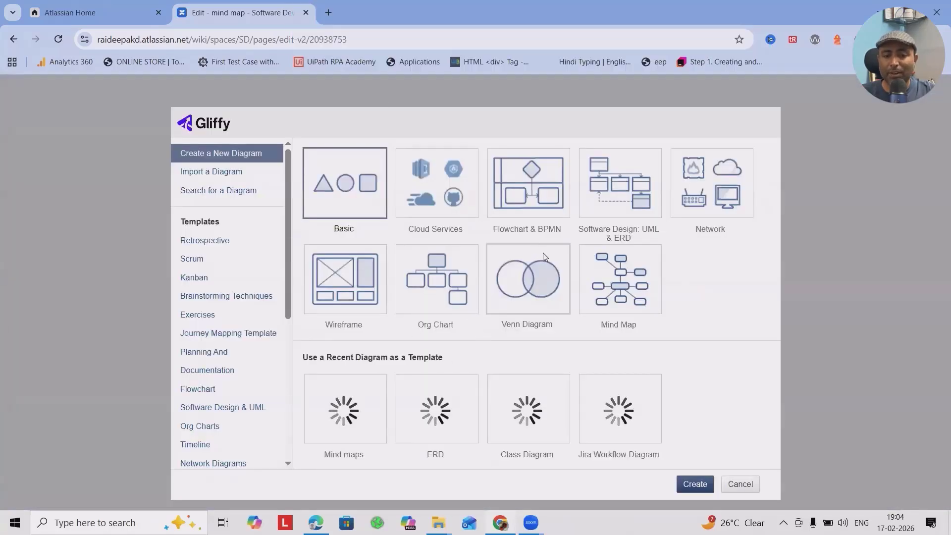
click(335, 317)
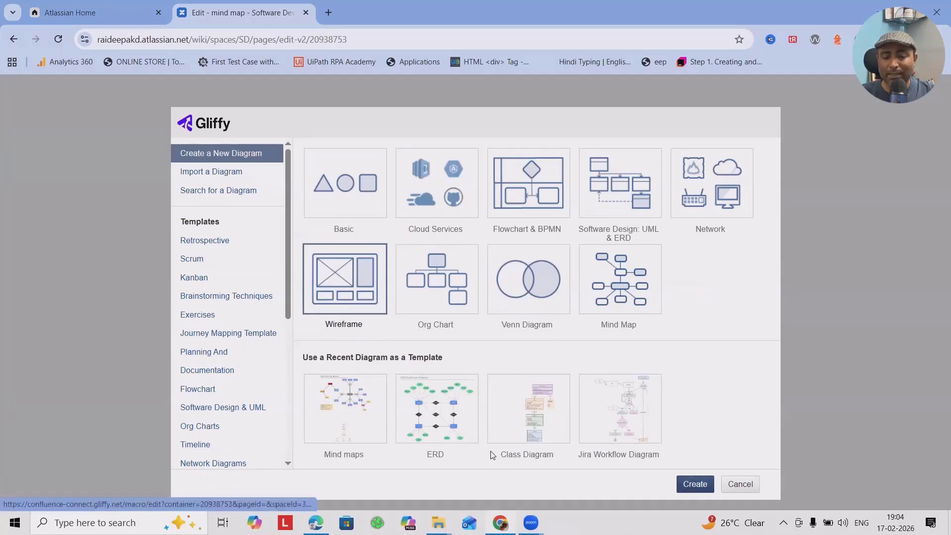
click(694, 484)
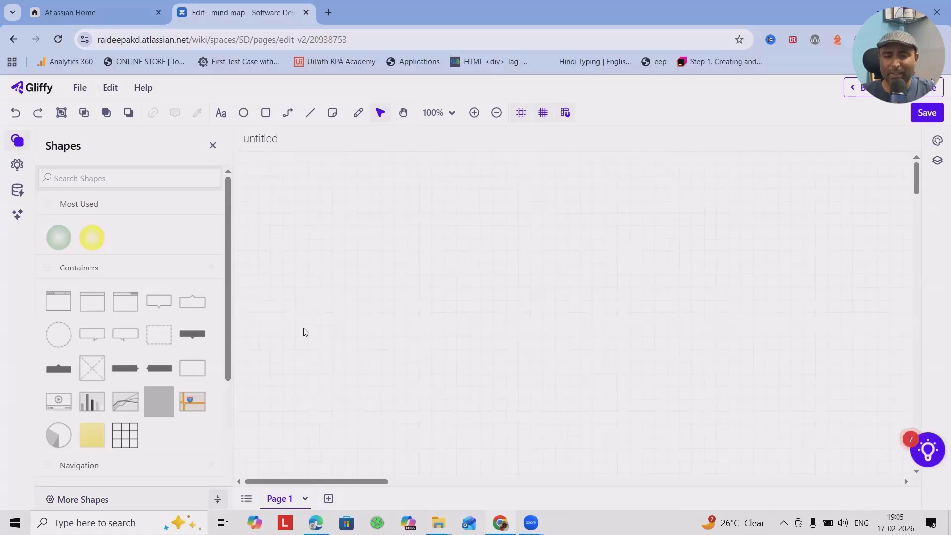
- Place a browser window container on the canvas and shrink it to a narrow header strip near the canvas's upper edge
drag(58, 300, 261, 149)
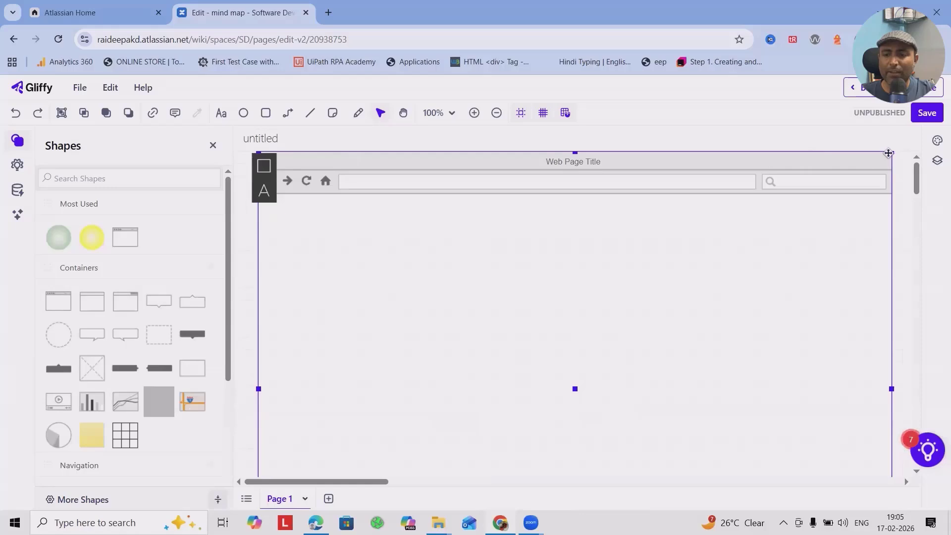
scroll(509, 365, down, 7)
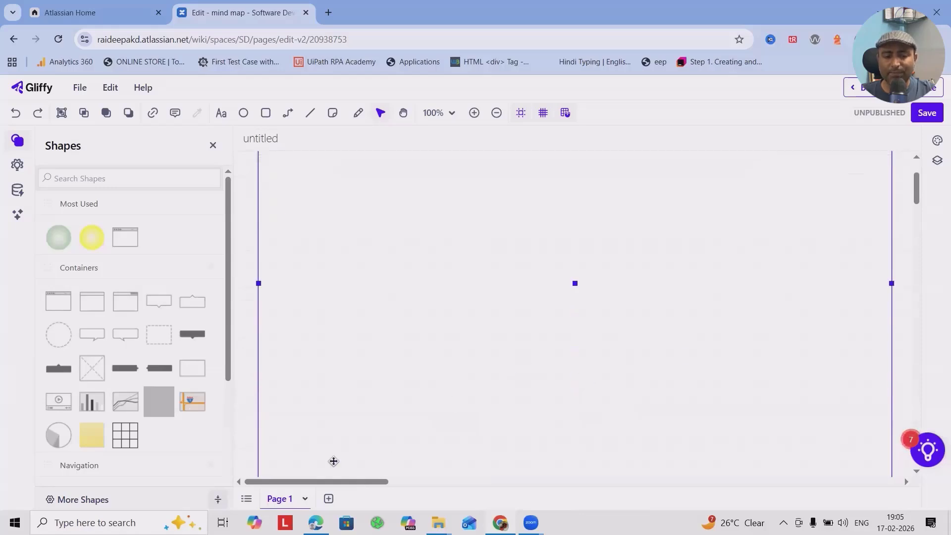
drag(258, 255, 653, 207)
drag(737, 169, 425, 196)
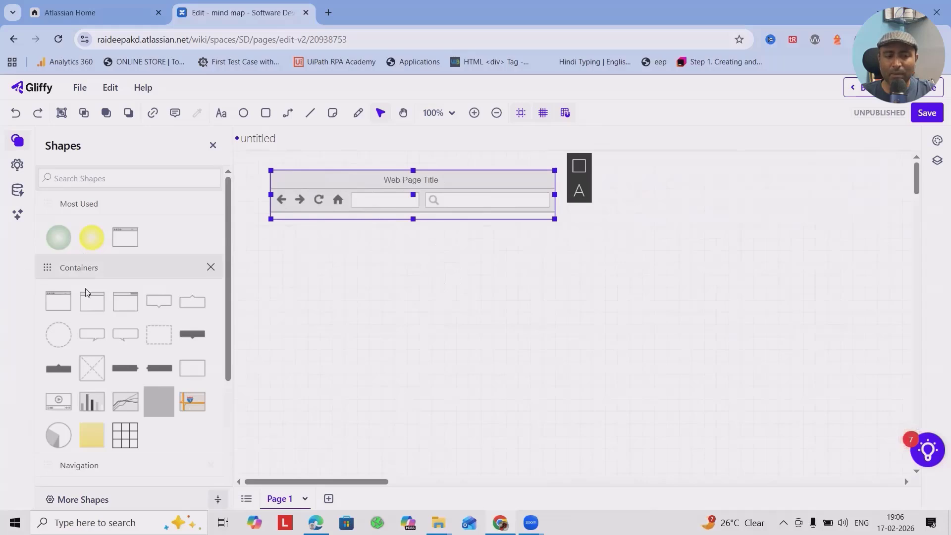
- Add a Dialog container, shrink it to roughly half its width, and move it up against the browser header
drag(92, 300, 398, 204)
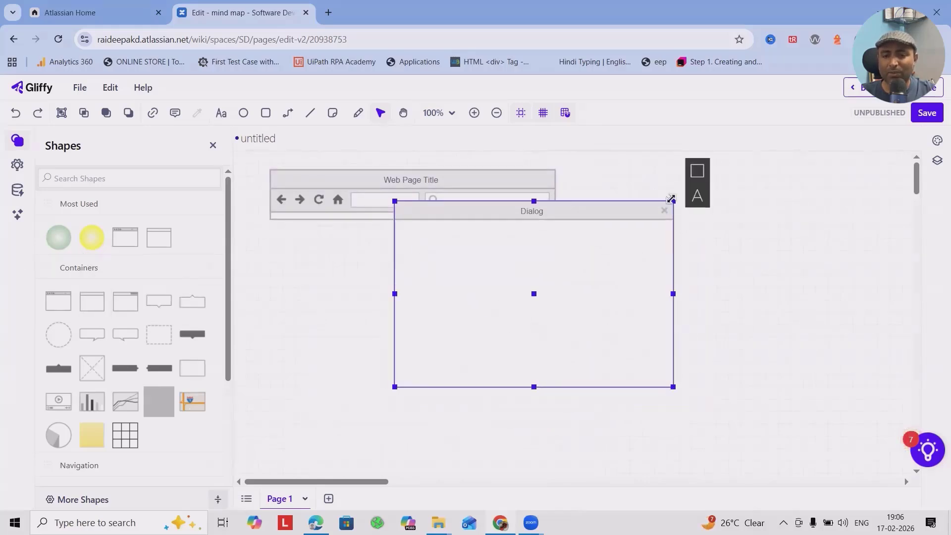
drag(673, 201, 544, 252)
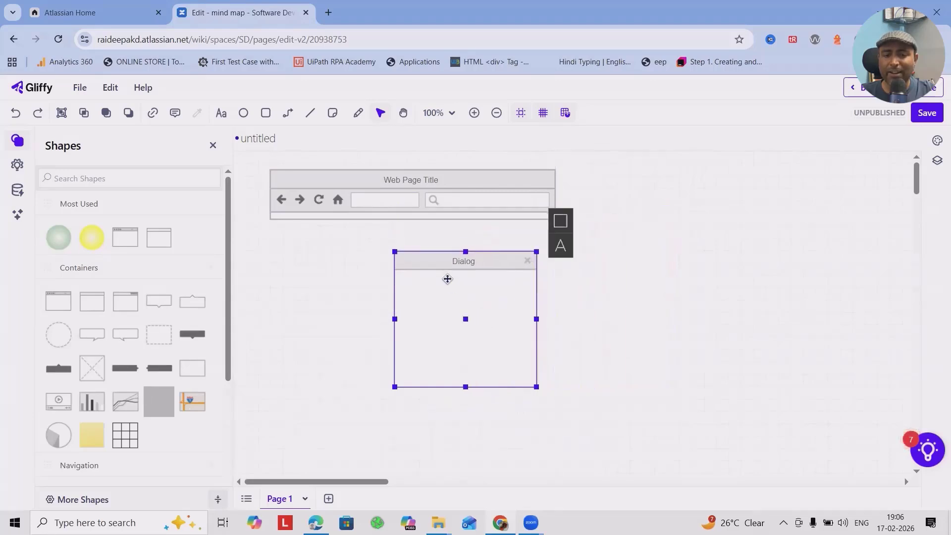
drag(445, 260, 340, 216)
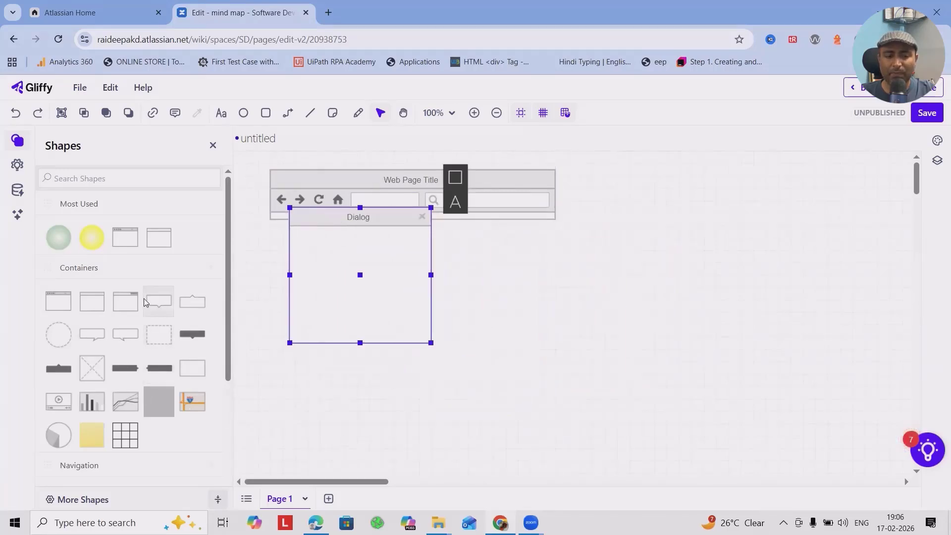
- Place a window container over the dialog's right part and add a left speech bubble across the window's right edge
drag(125, 301, 425, 270)
drag(346, 230, 447, 165)
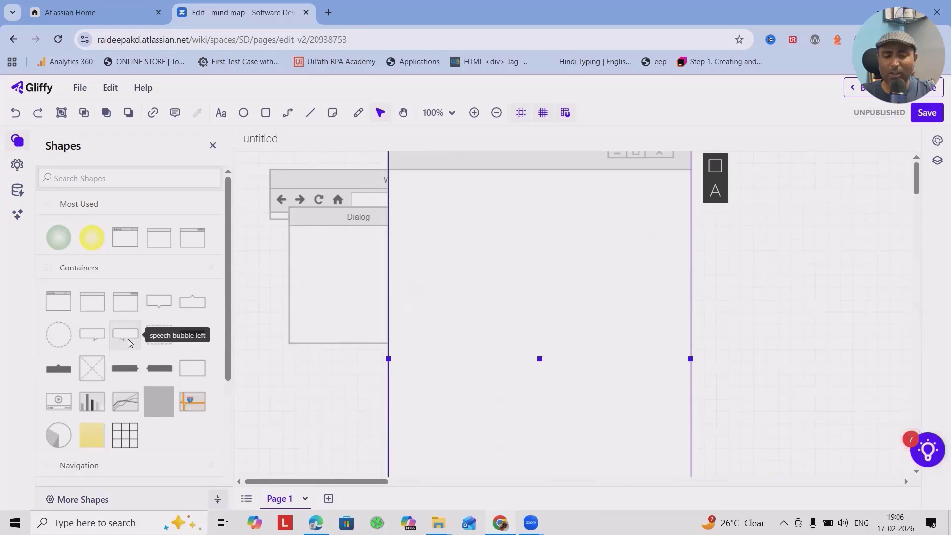
drag(129, 342, 679, 233)
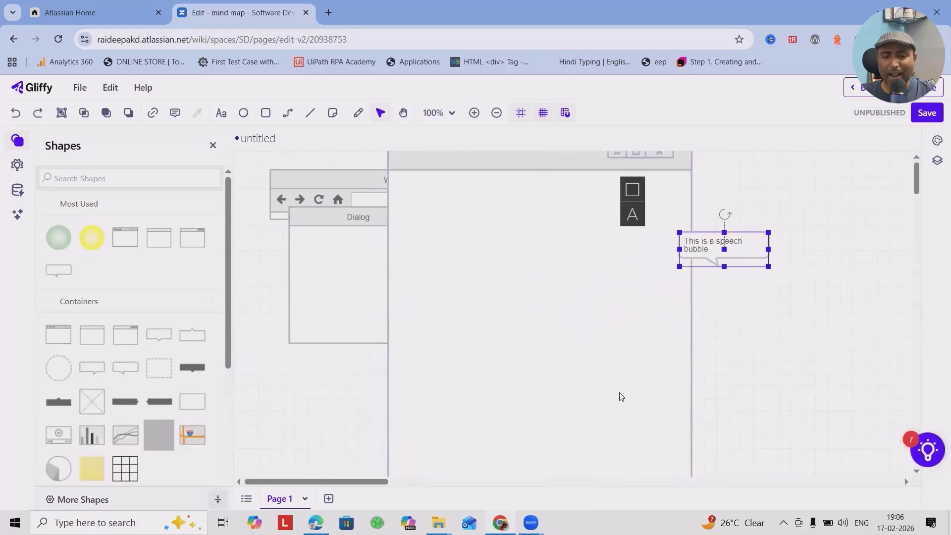
double_click(697, 250)
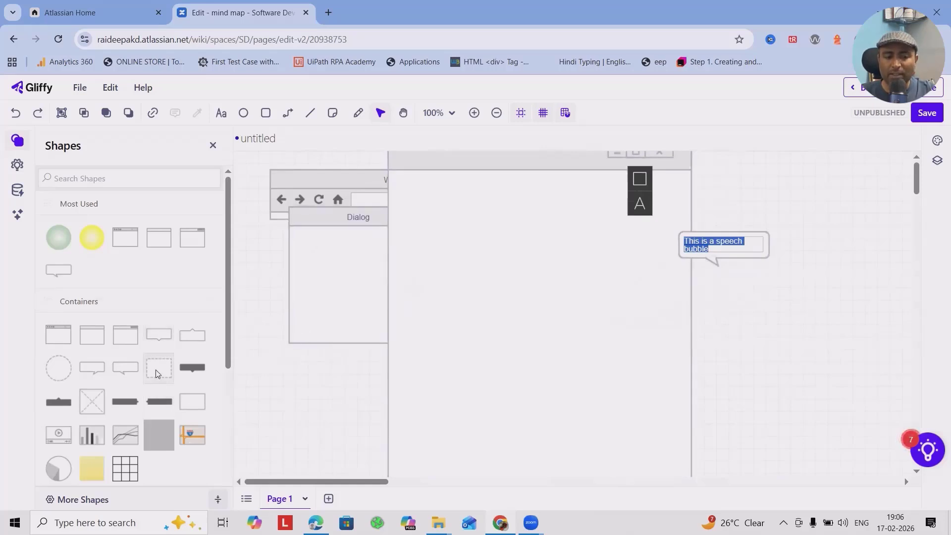
- Add a dashed rectangle container inside the large window, near the middle of its width
drag(157, 371, 505, 242)
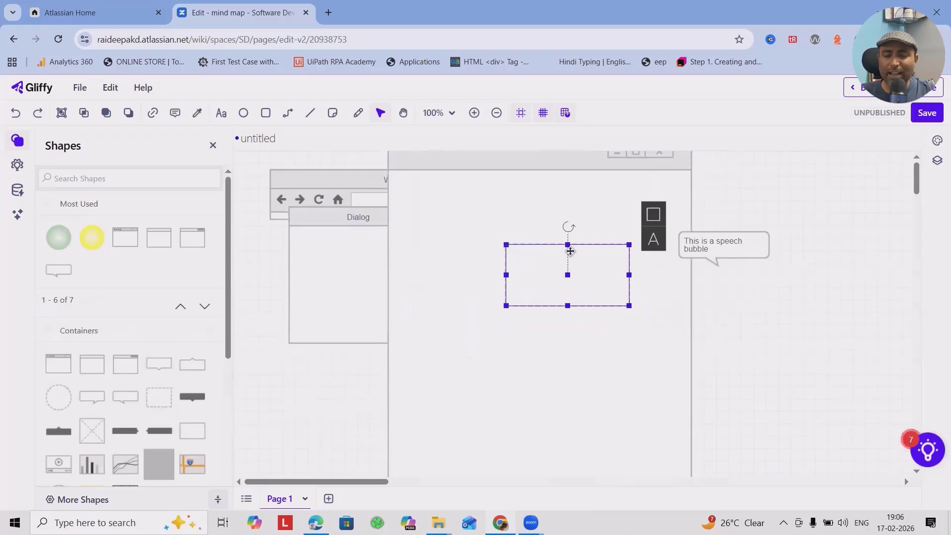
click(539, 314)
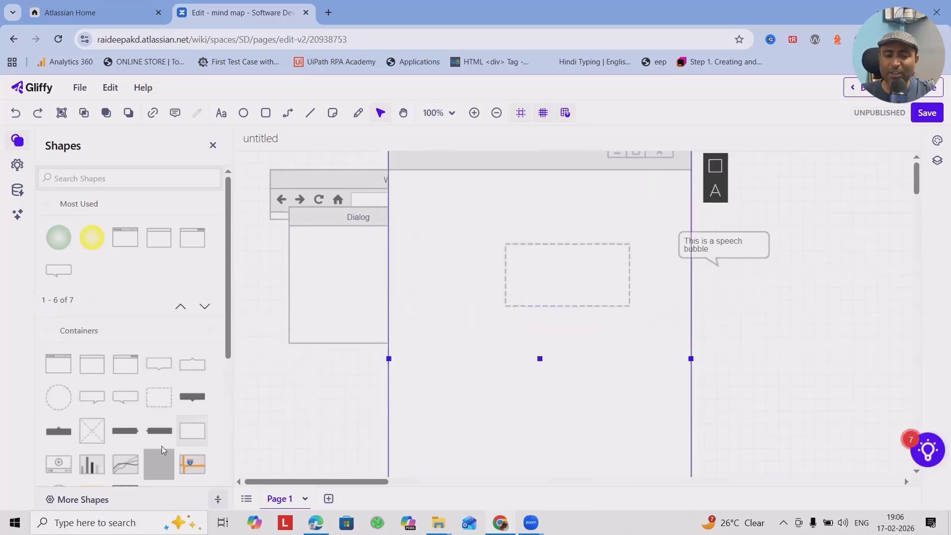
scroll(157, 424, down, 5)
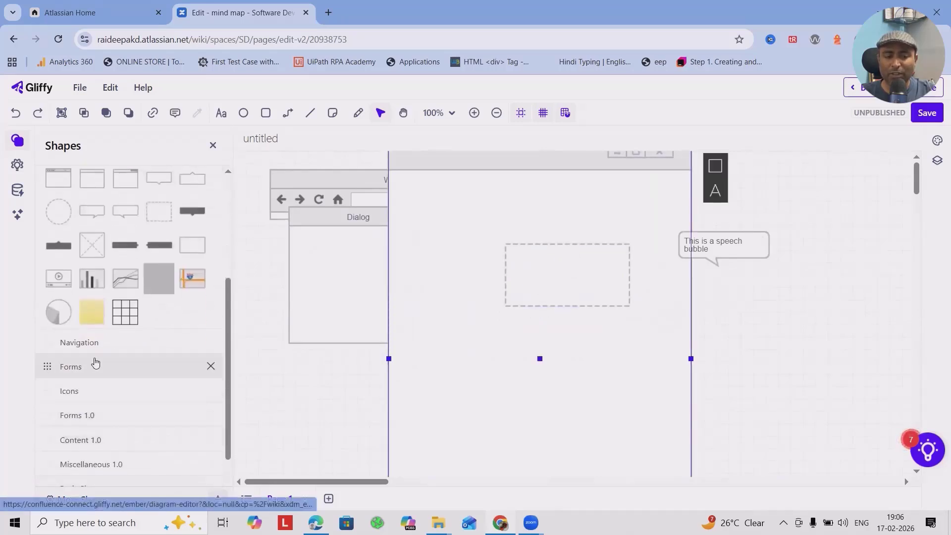
scroll(124, 347, up, 5)
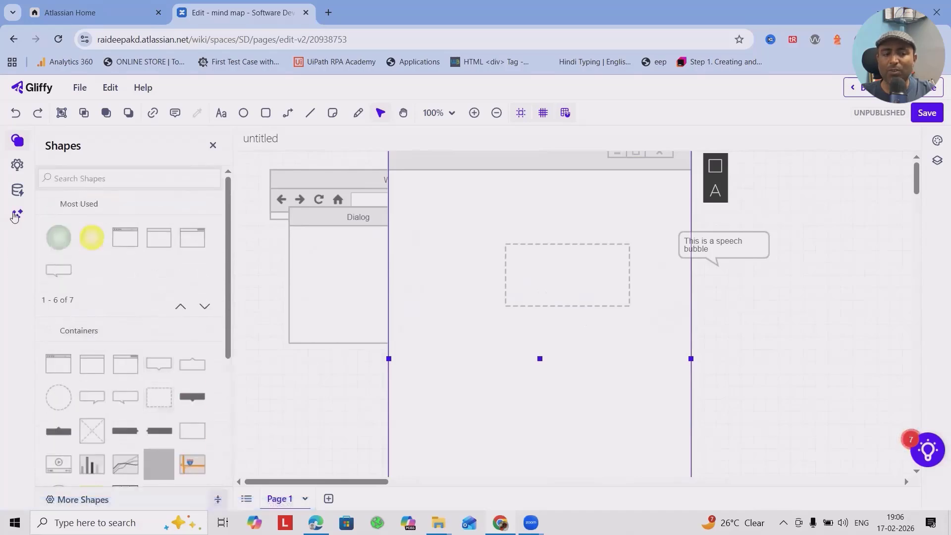
- Try to create a diagram with AI using the prompt "create wireframe digram for facebook web"
click(17, 215)
click(104, 203)
text(create wire)
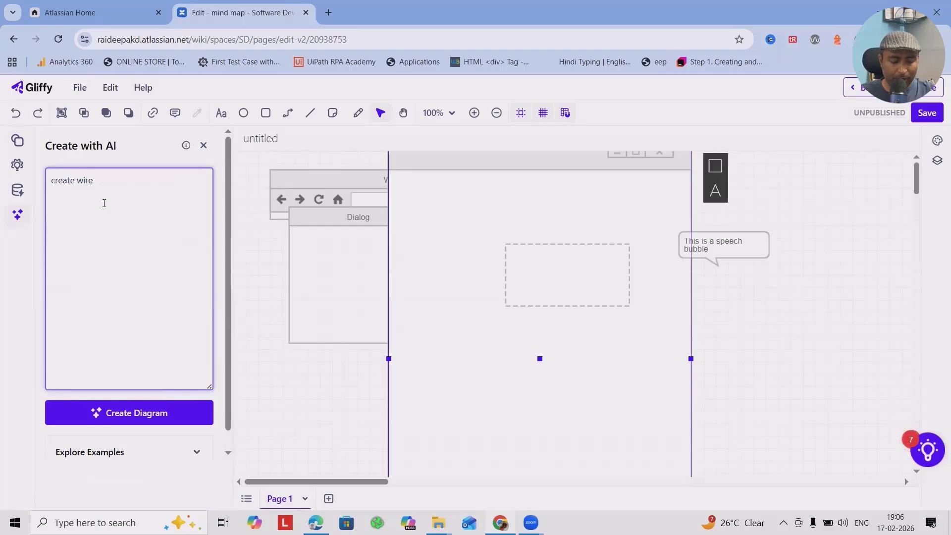
text(frame digram for)
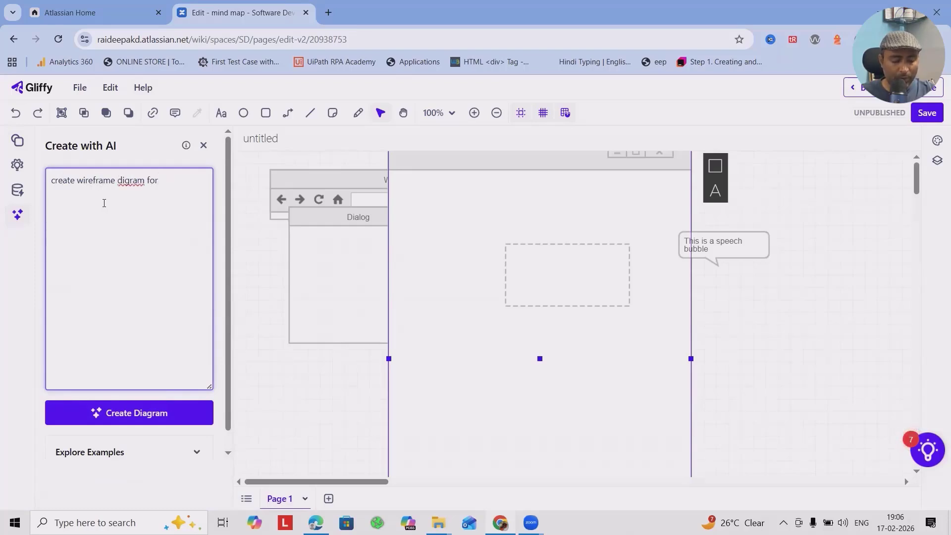
text(facebook web)
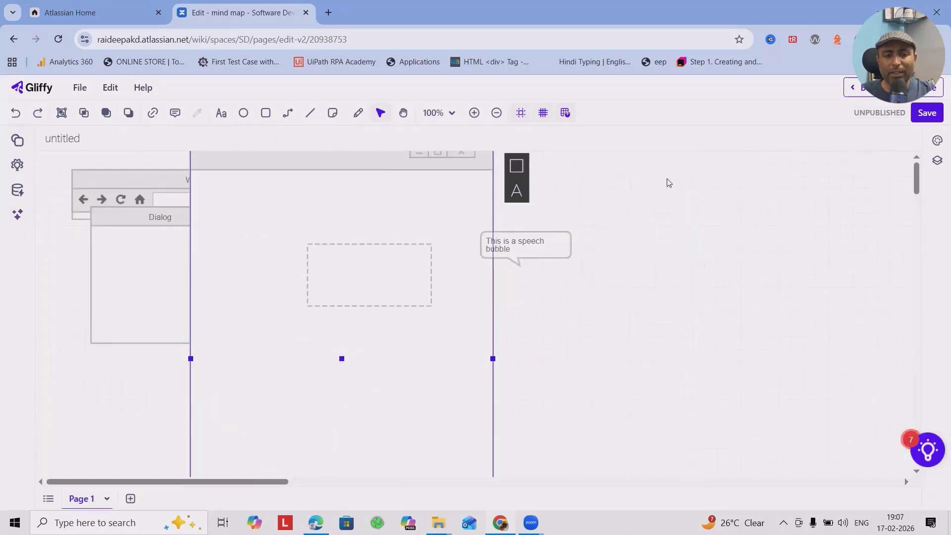
- Save the diagram as "wireframe" and return to the Confluence page
click(925, 114)
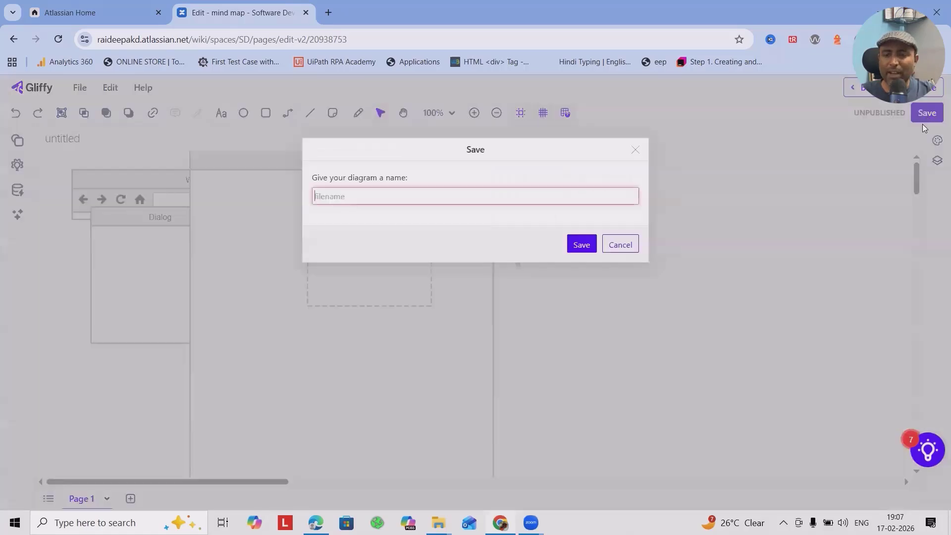
text(w)
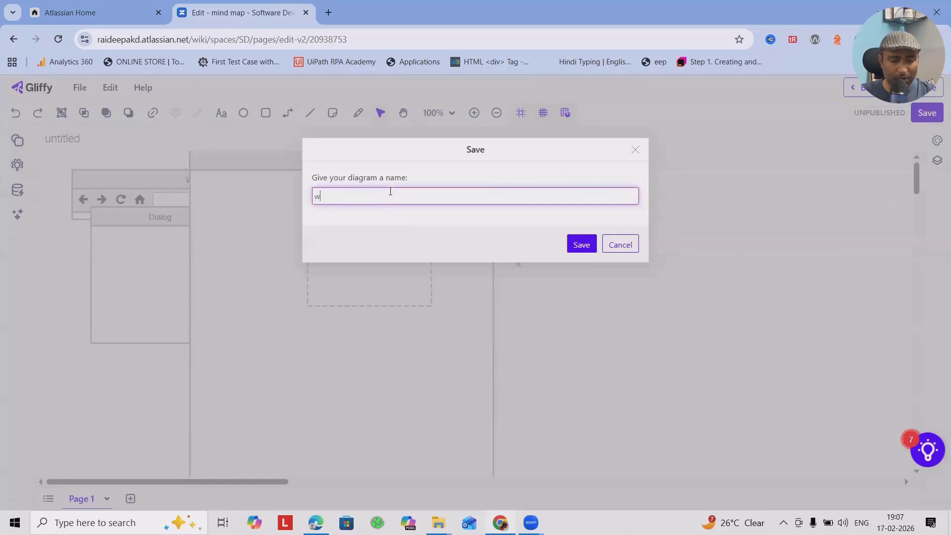
text(ire)
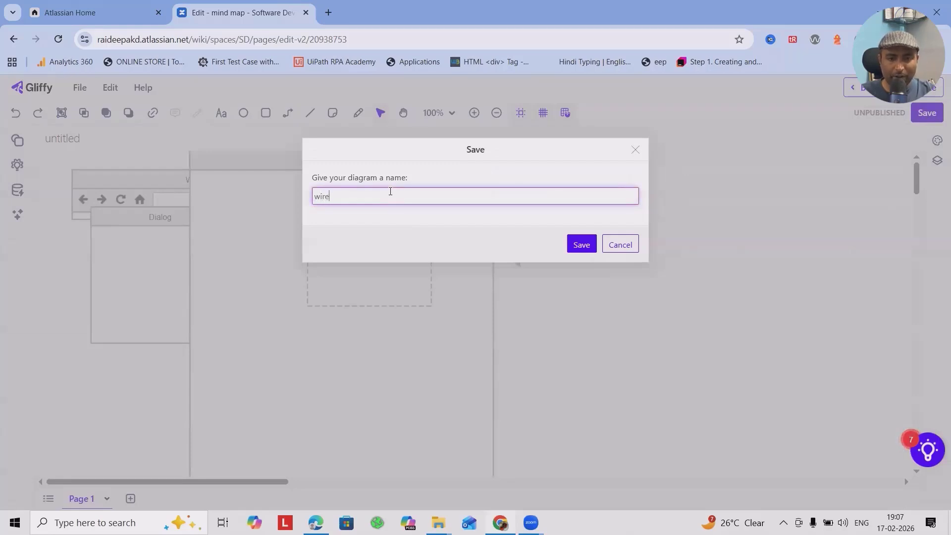
text(frame)
click(581, 244)
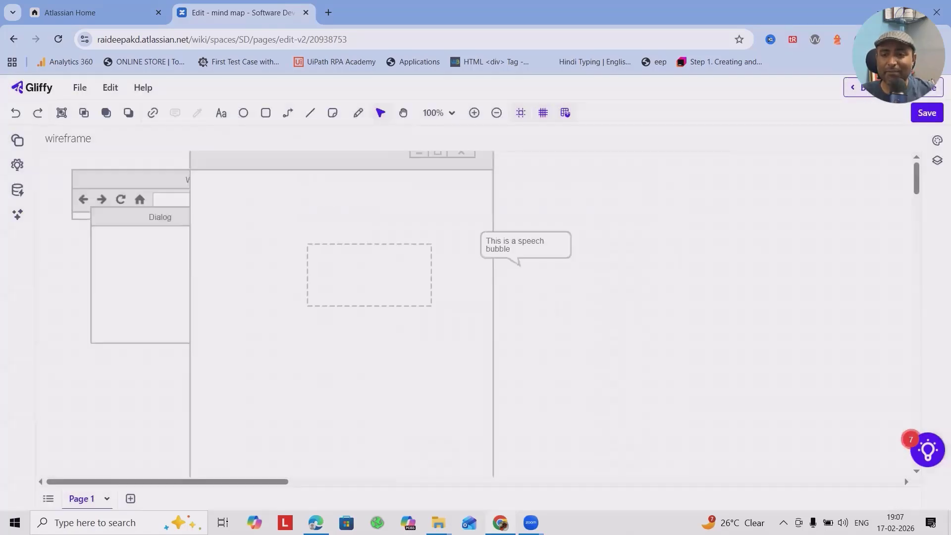
click(856, 88)
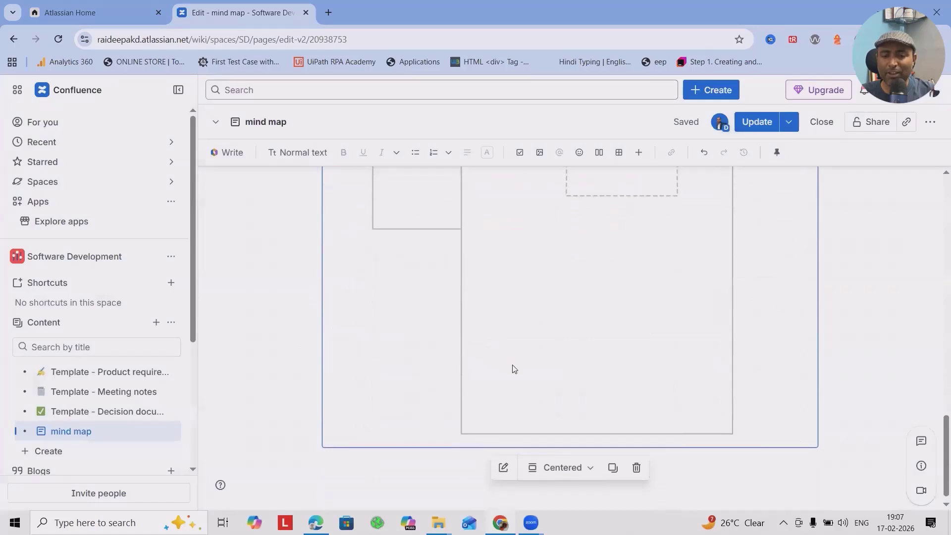
- Insert another Gliffy diagram below the wireframe and create it from the Interior Design template in the Floorplan category
click(368, 463)
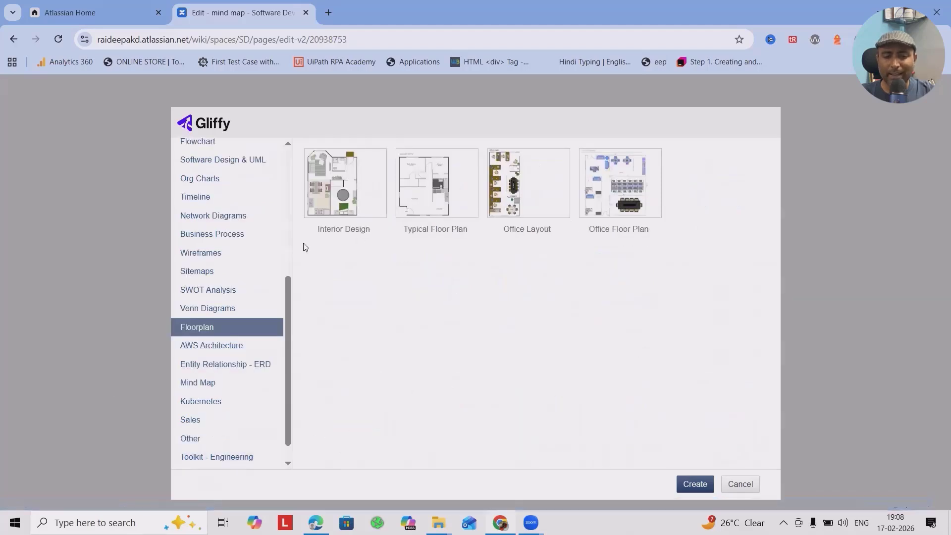
click(352, 201)
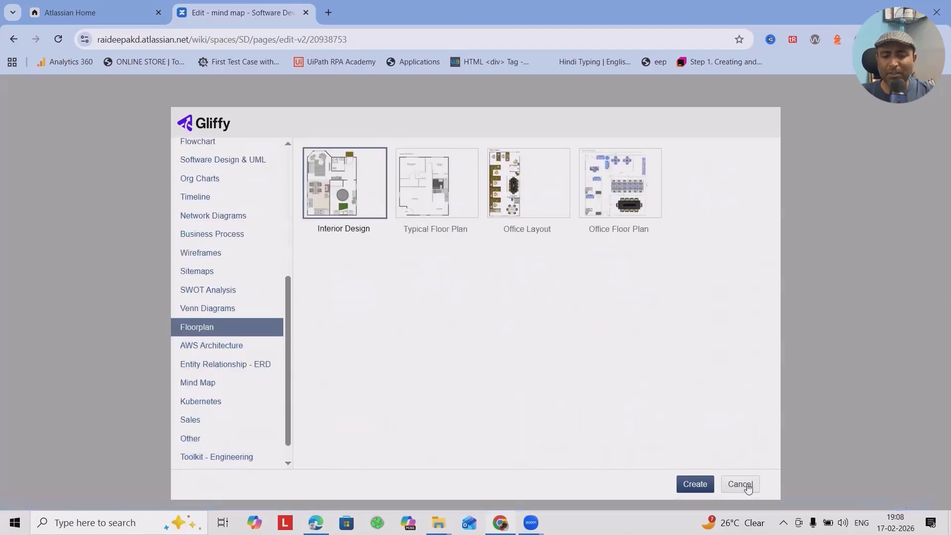
click(695, 484)
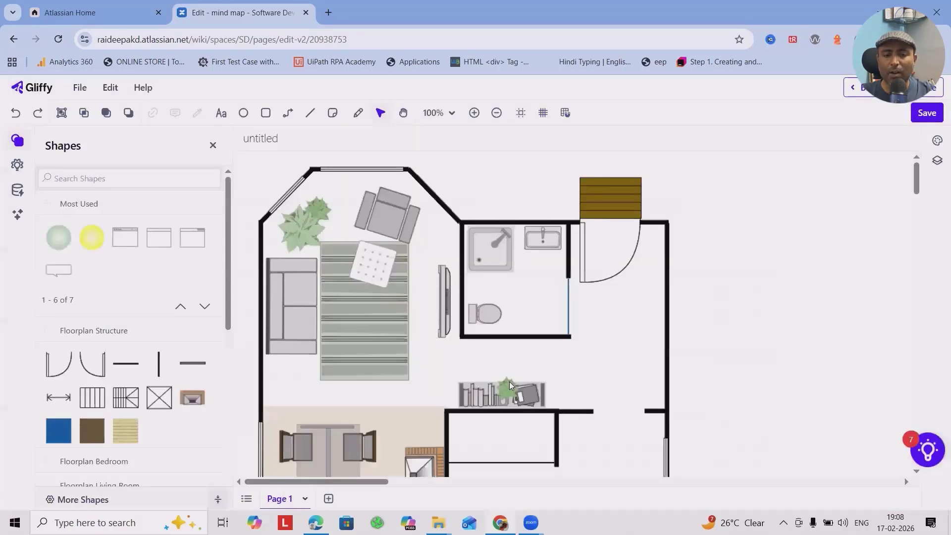
- Examine the floor plan's rooms, walls and furniture, and look through the shapes available for the living room
scroll(495, 391, down, 8)
scroll(469, 410, up, 8)
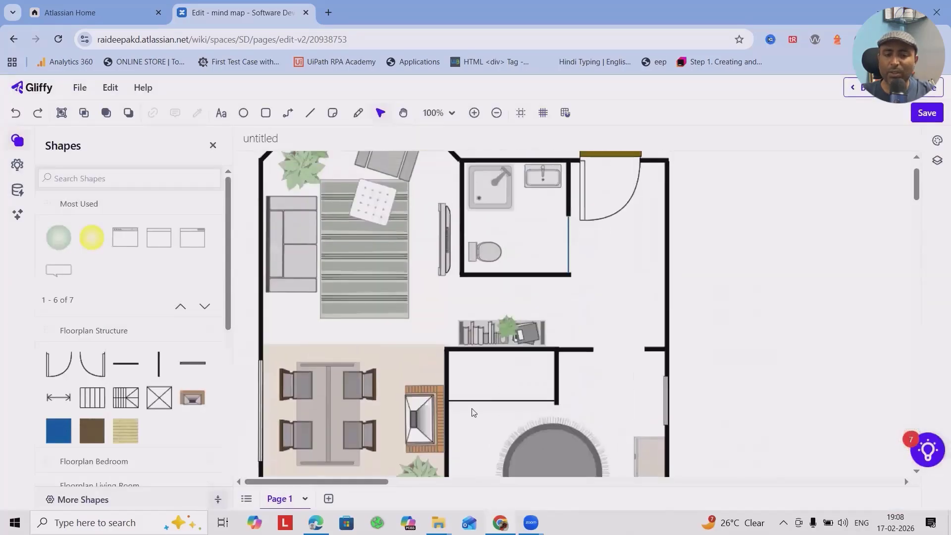
click(335, 262)
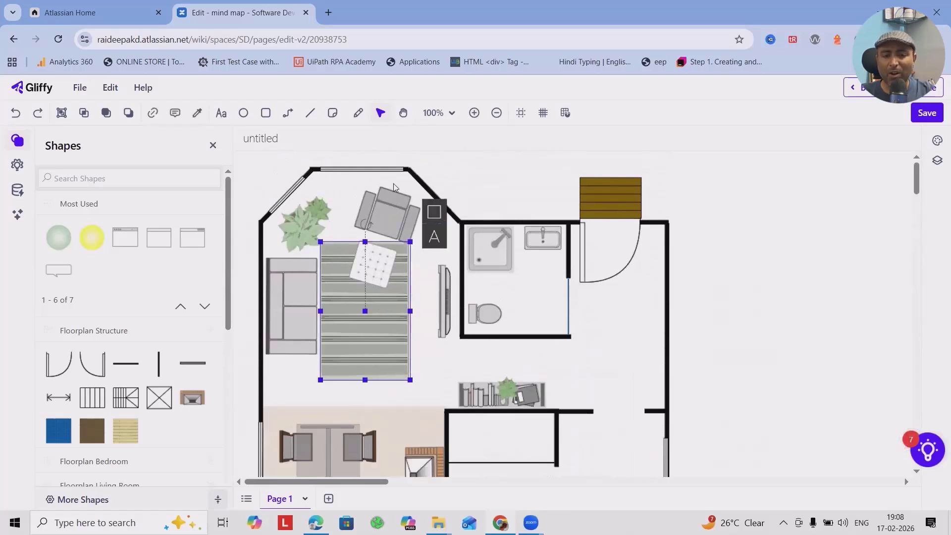
click(365, 172)
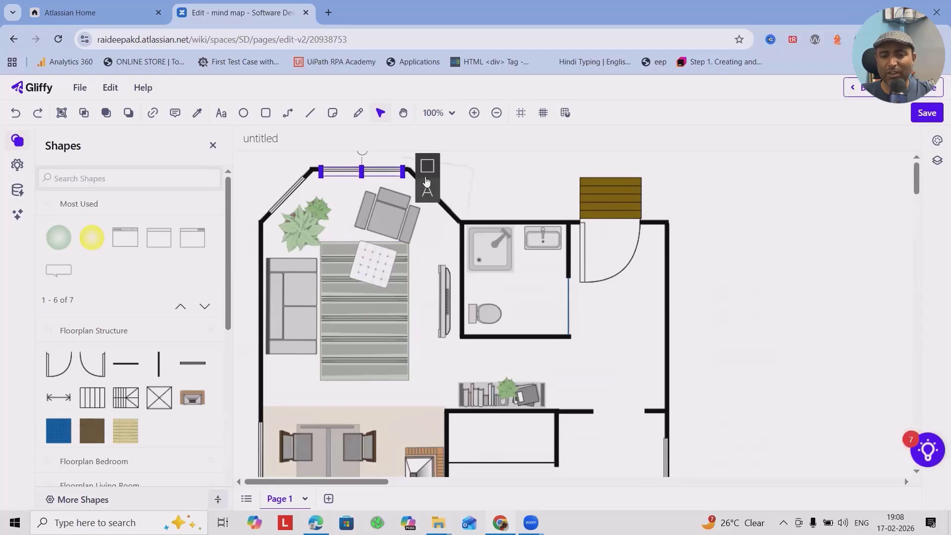
click(509, 223)
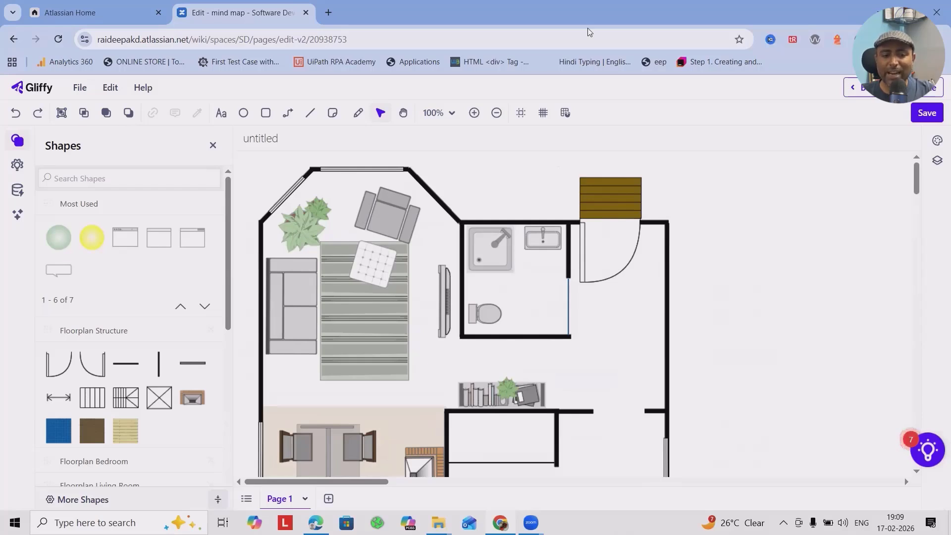
scroll(418, 356, down, 5)
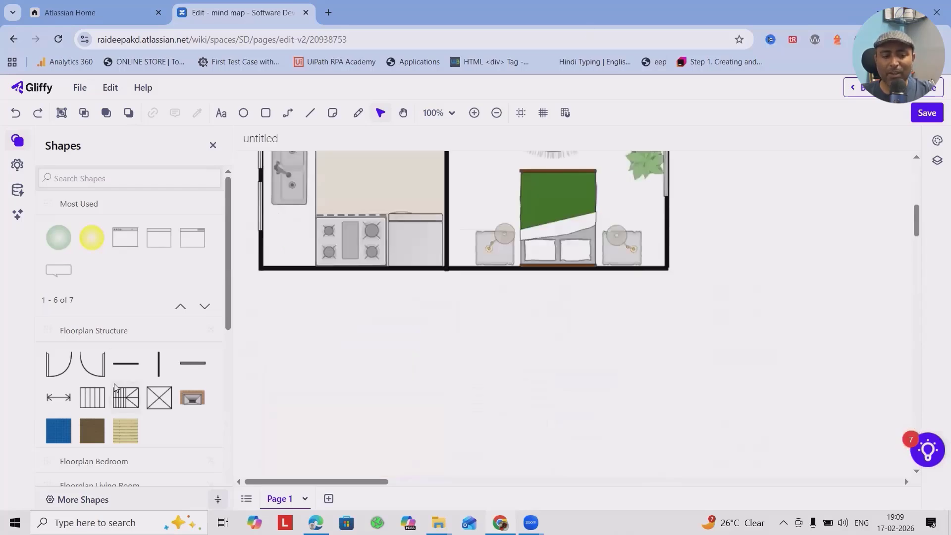
scroll(115, 390, down, 3)
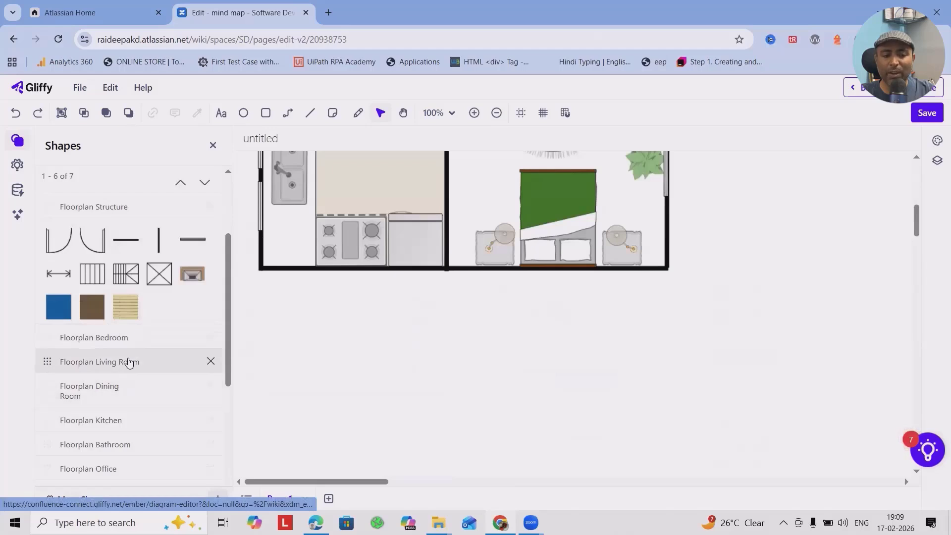
click(128, 362)
scroll(149, 426, down, 1)
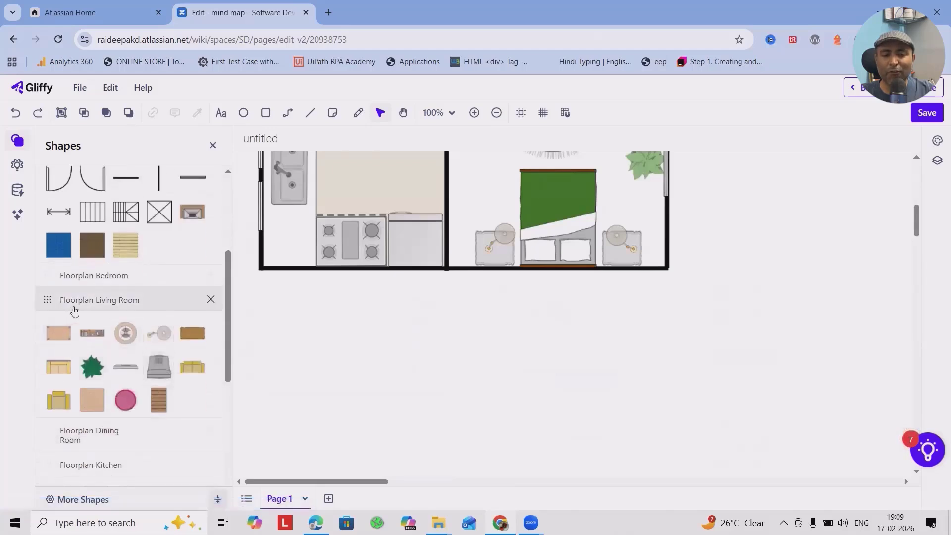
scroll(452, 342, up, 5)
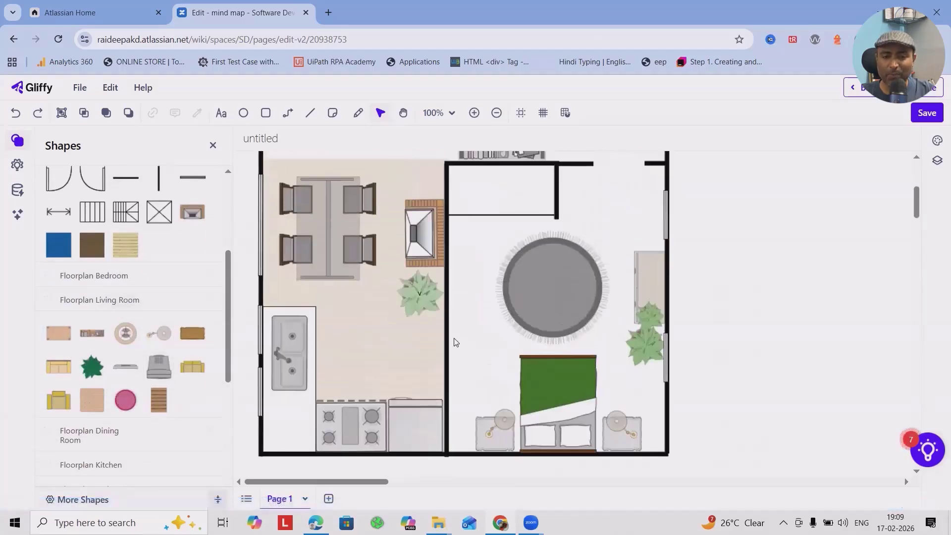
scroll(468, 327, up, 3)
- Add an orange chair from the Floorplan Dining Room shapes to the bathroom, beside the toilet
click(94, 434)
scroll(148, 396, down, 3)
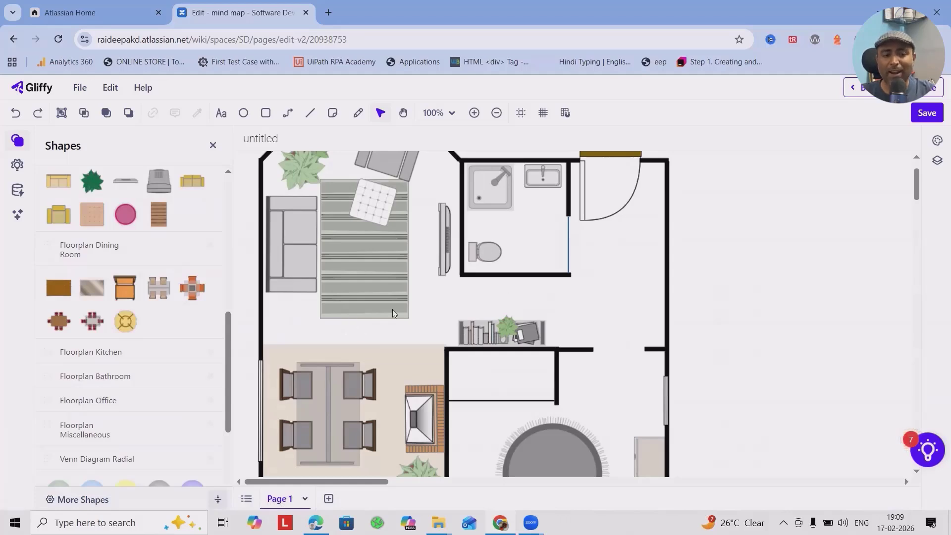
scroll(392, 312, up, 1)
drag(125, 292, 521, 292)
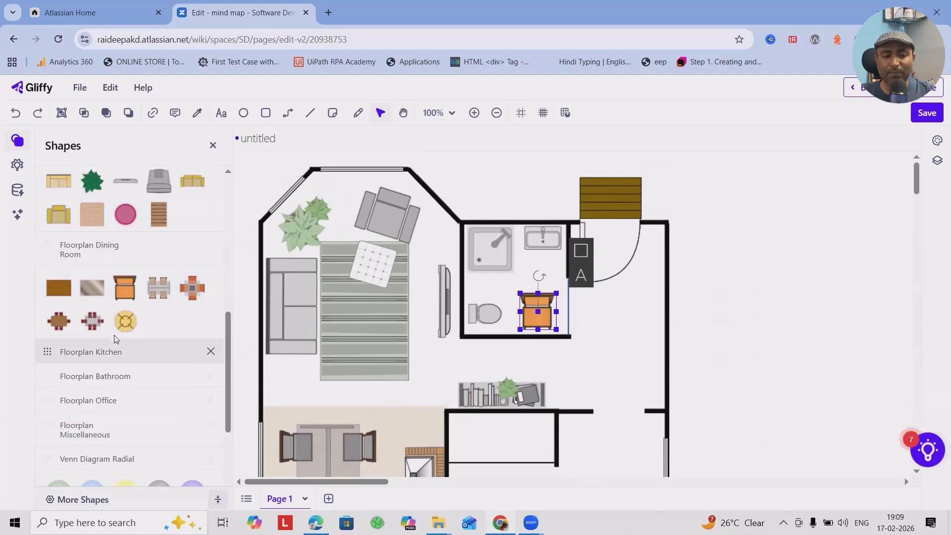
- Add the rectangular dining table with six red chairs, move it onto the beige dining area, and shrink it to about half its size
drag(90, 324, 466, 396)
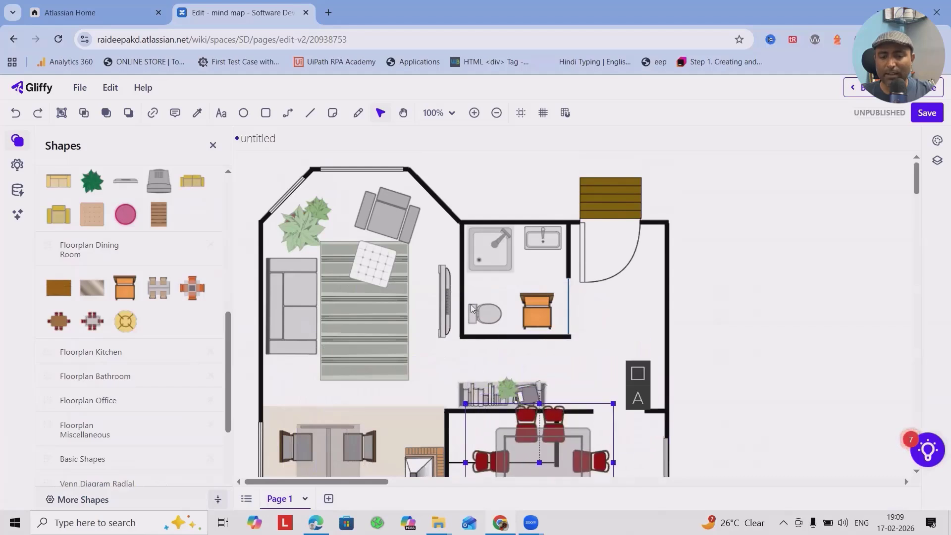
scroll(586, 231, down, 5)
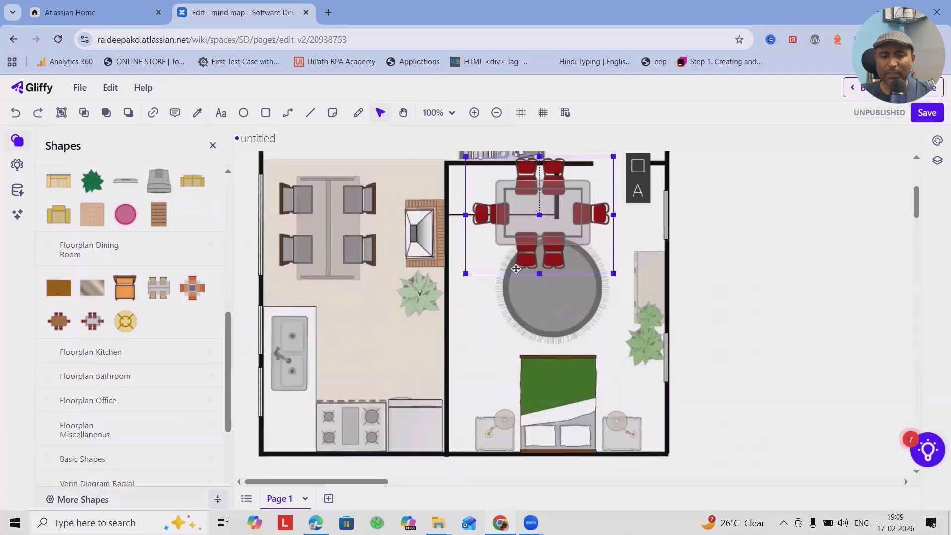
drag(567, 209, 389, 317)
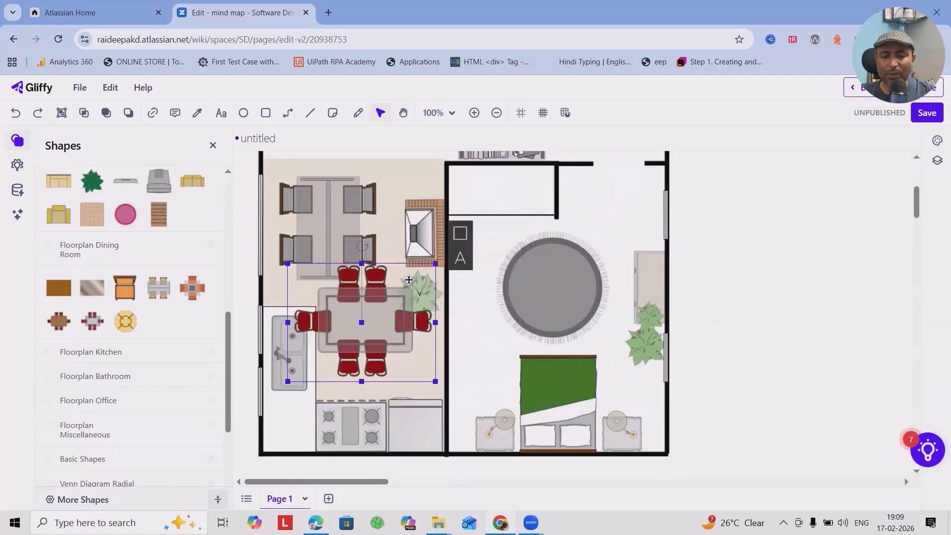
drag(434, 261, 307, 235)
- Delete the grey four-chair dining table set behind the red-chaired table
click(335, 254)
key(Delete)
click(378, 324)
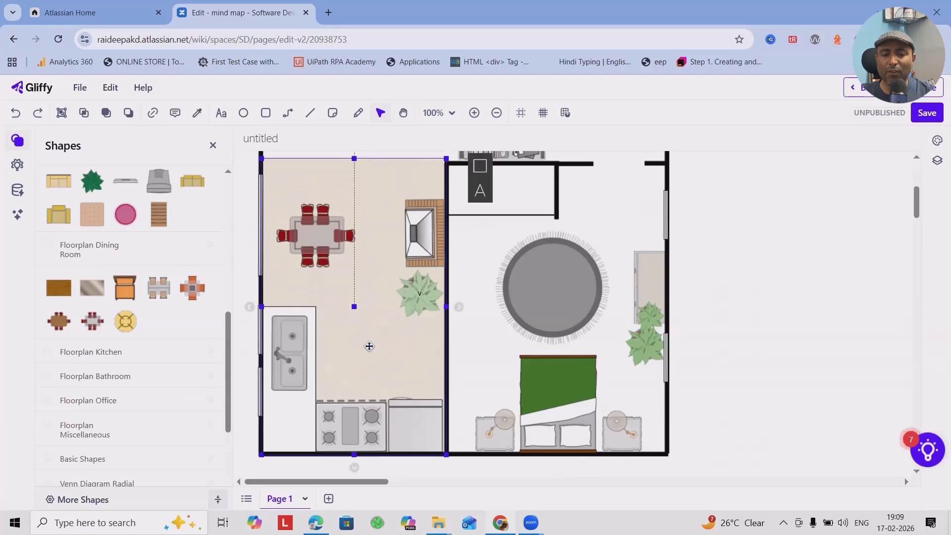
scroll(381, 351, up, 4)
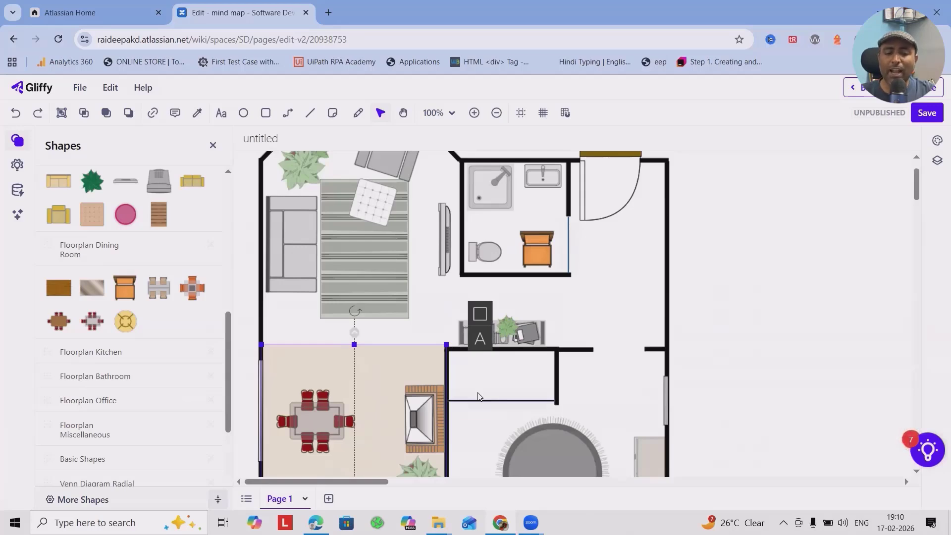
scroll(322, 386, up, 1)
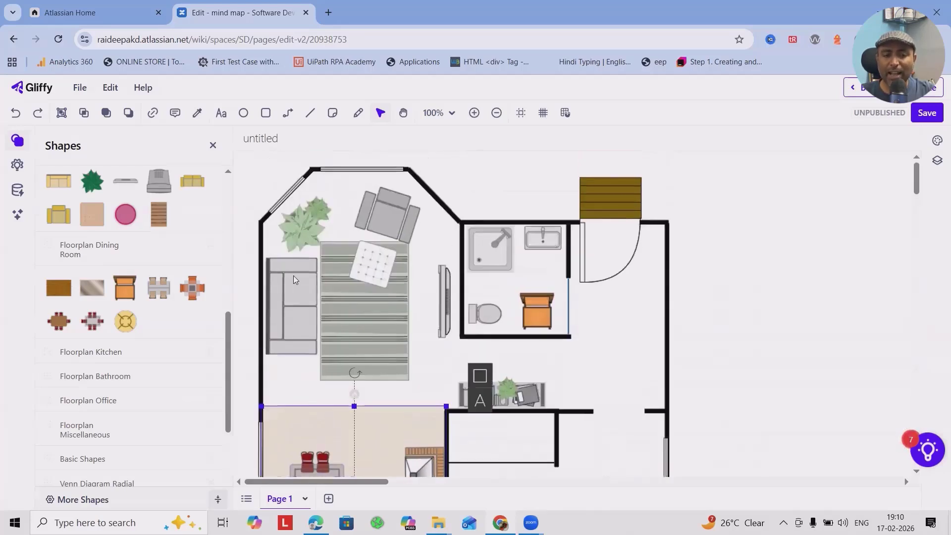